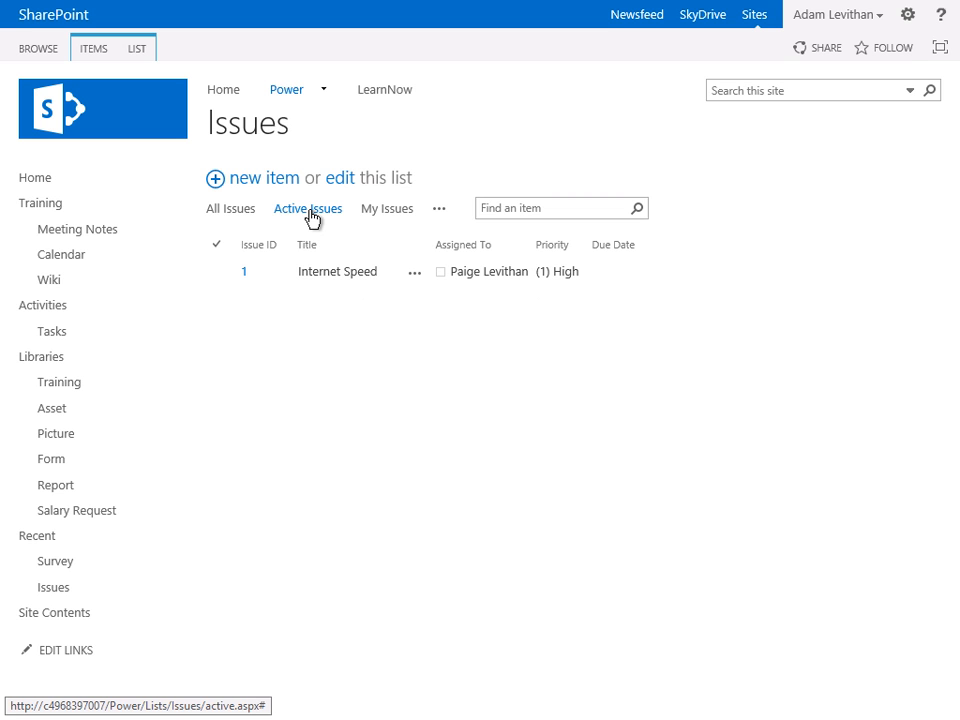
- From the My Issues view, create a new issue titled "Demonstration" and assign it to the first suggested person with the searched surname
{"action": "left_click", "coordinate": [375, 214]}
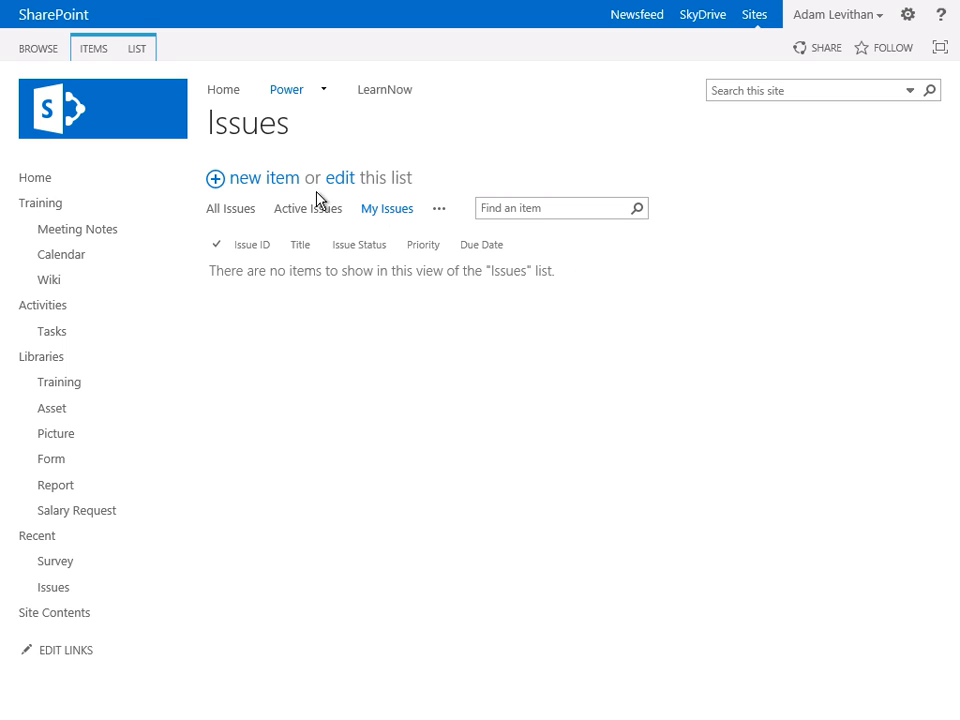
{"action": "left_click", "coordinate": [265, 190]}
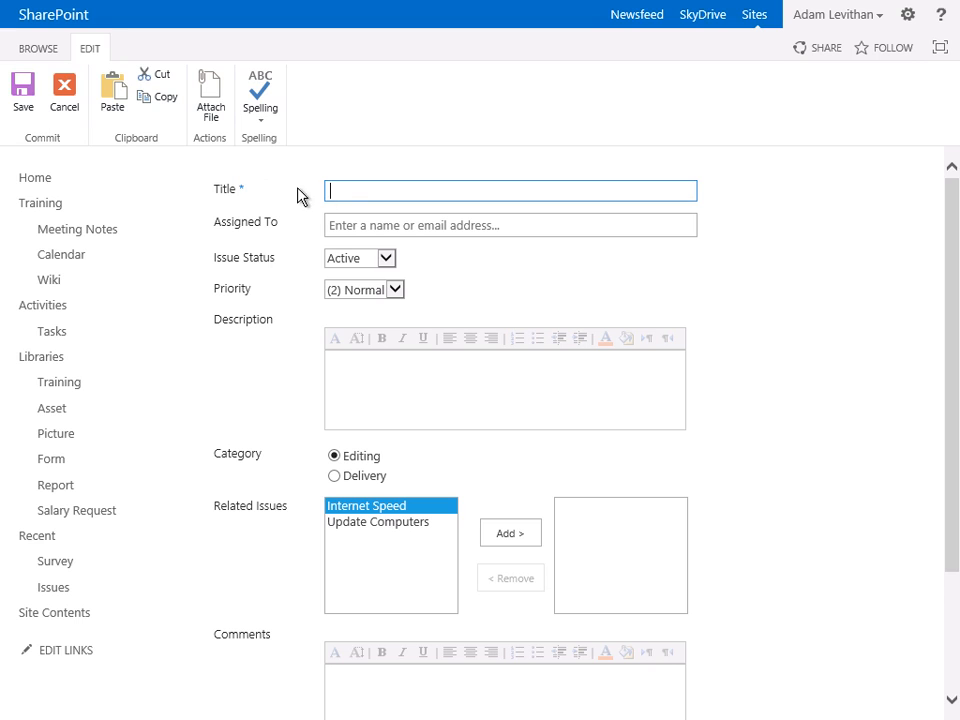
{"action": "type", "text": "D"}
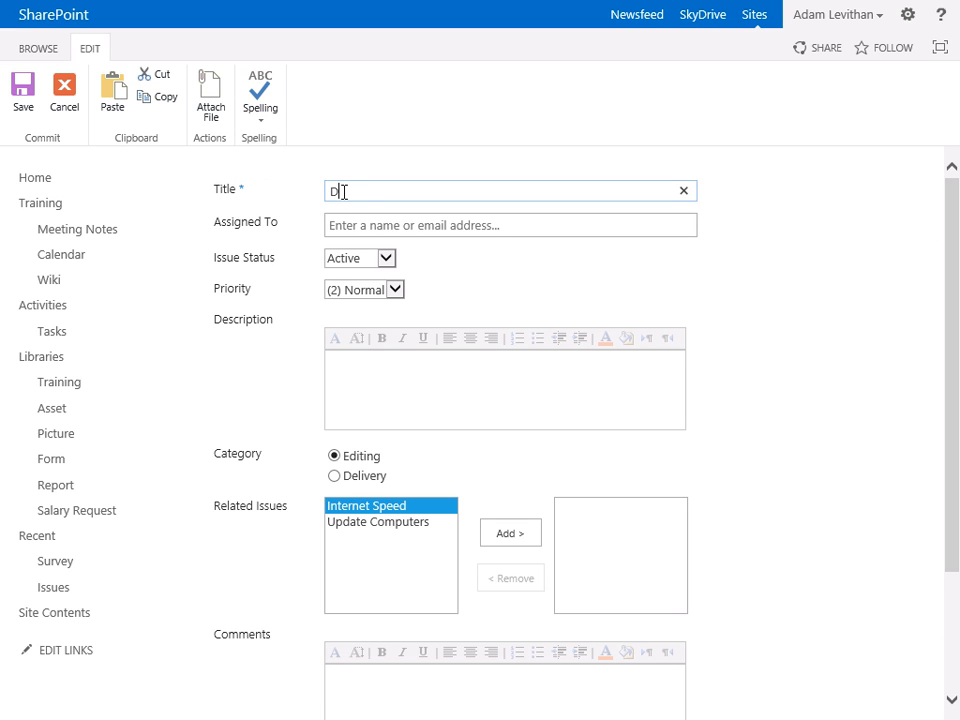
{"action": "type", "text": "emonstration"}
{"action": "left_click", "coordinate": [367, 226]}
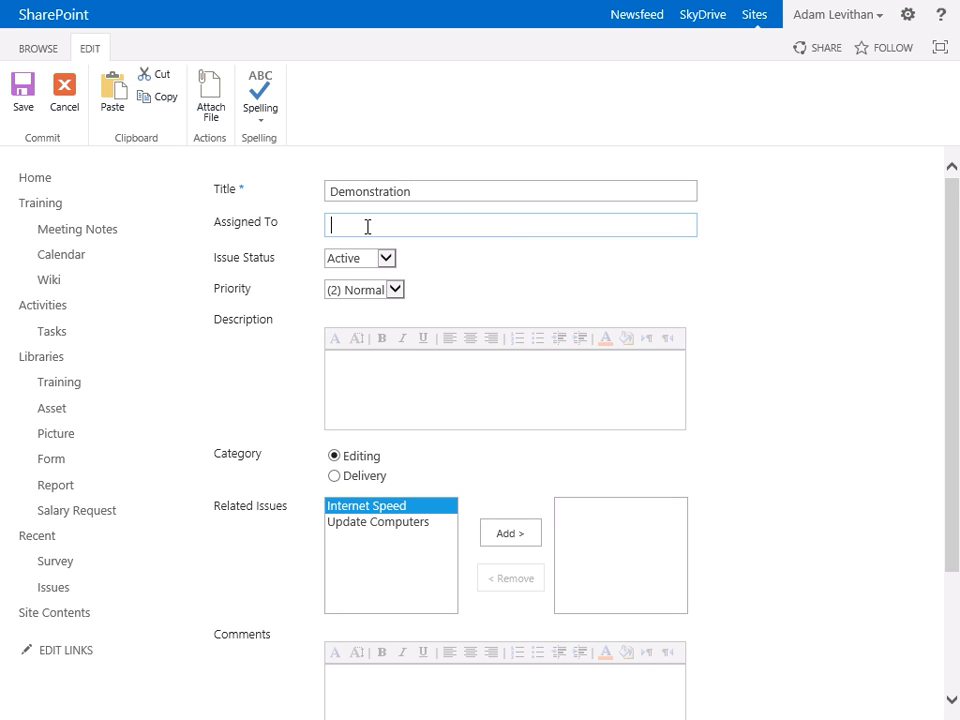
{"action": "type", "text": "levithan"}
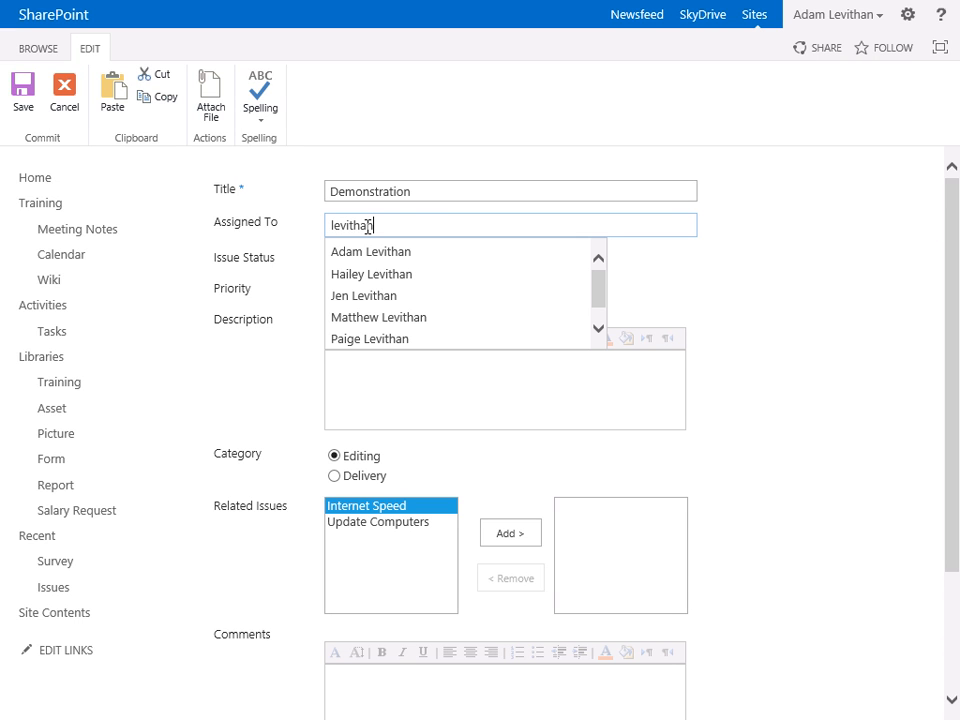
{"action": "key", "text": "Down"}
{"action": "key", "text": "Return"}
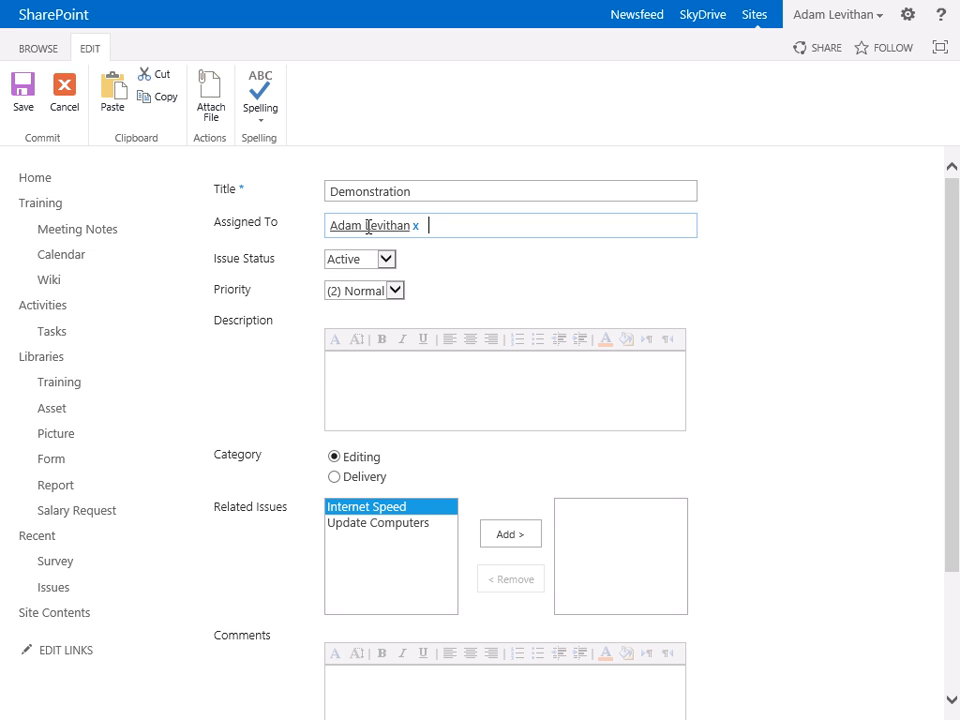
- Keep the new issue's status at Active and review its priority choices
{"action": "left_click", "coordinate": [388, 261]}
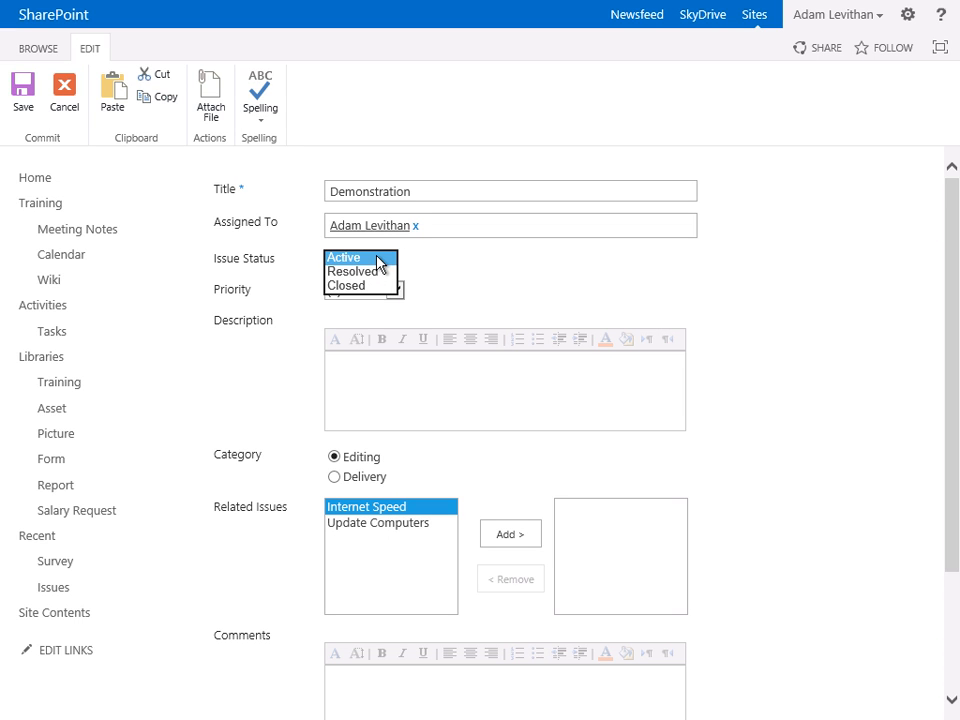
{"action": "left_click", "coordinate": [377, 258]}
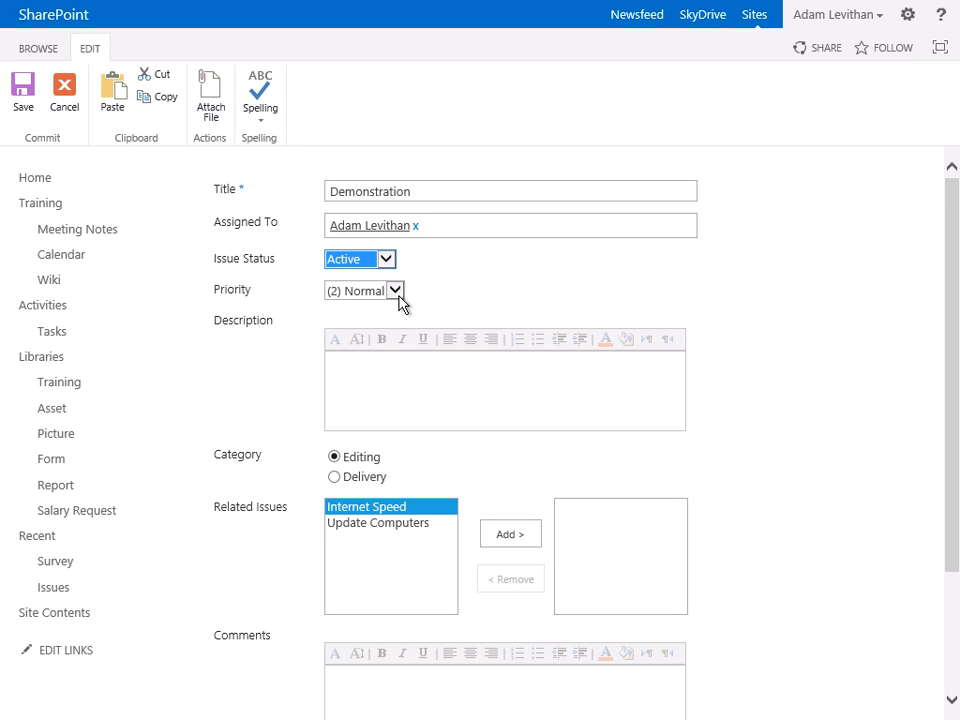
{"action": "left_click", "coordinate": [396, 290]}
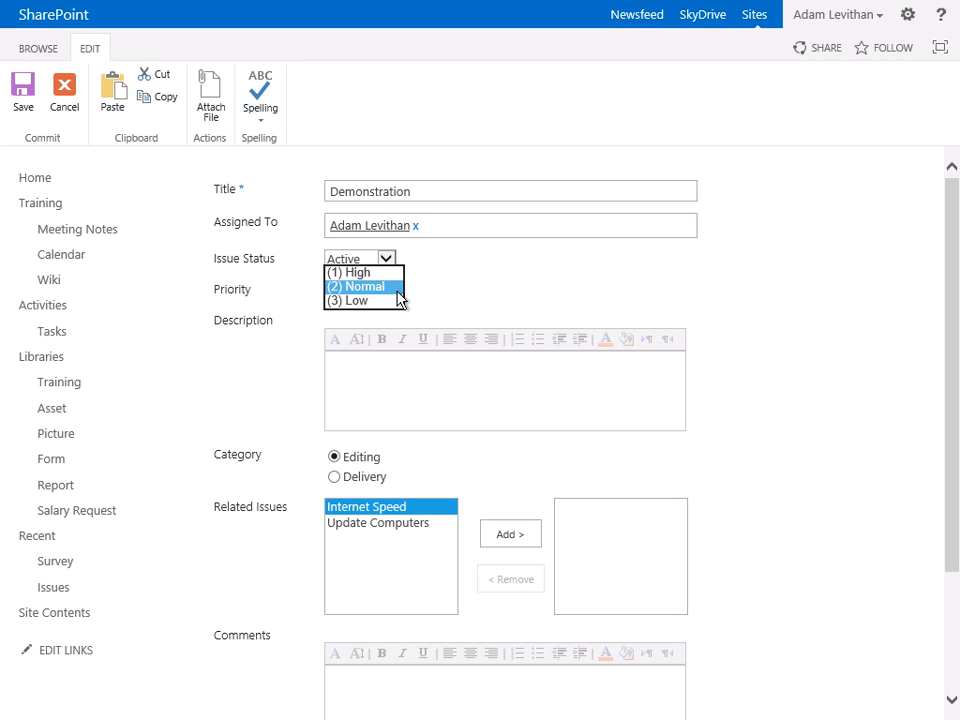
- Enter the issue description "This is a description." and set the category to Delivery
{"action": "left_click", "coordinate": [387, 359]}
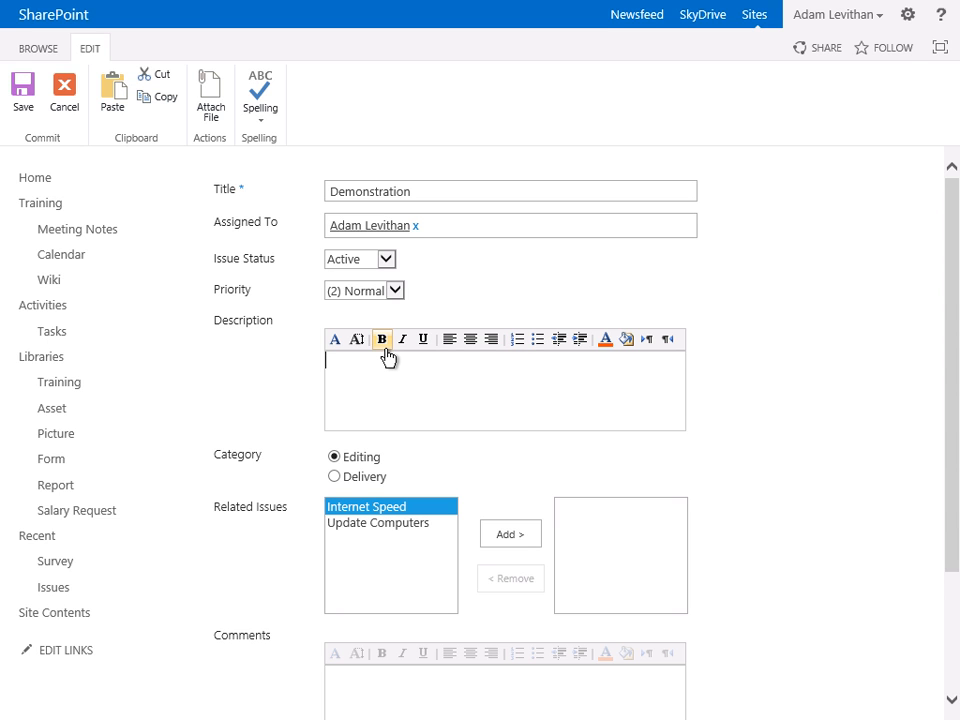
{"action": "type", "text": "This is a description."}
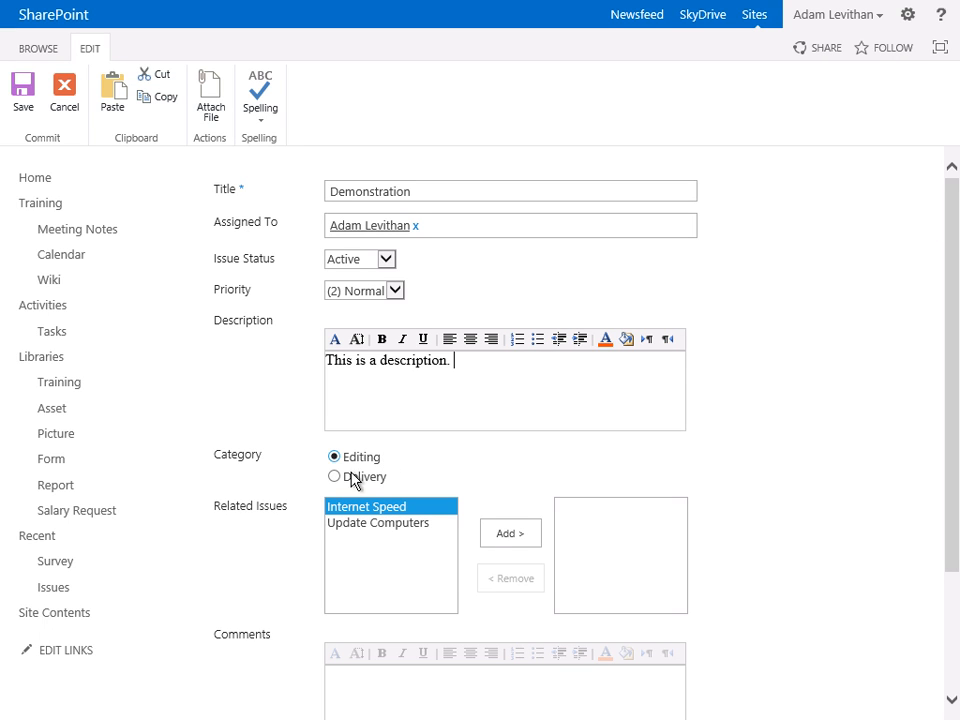
{"action": "left_click", "coordinate": [350, 478]}
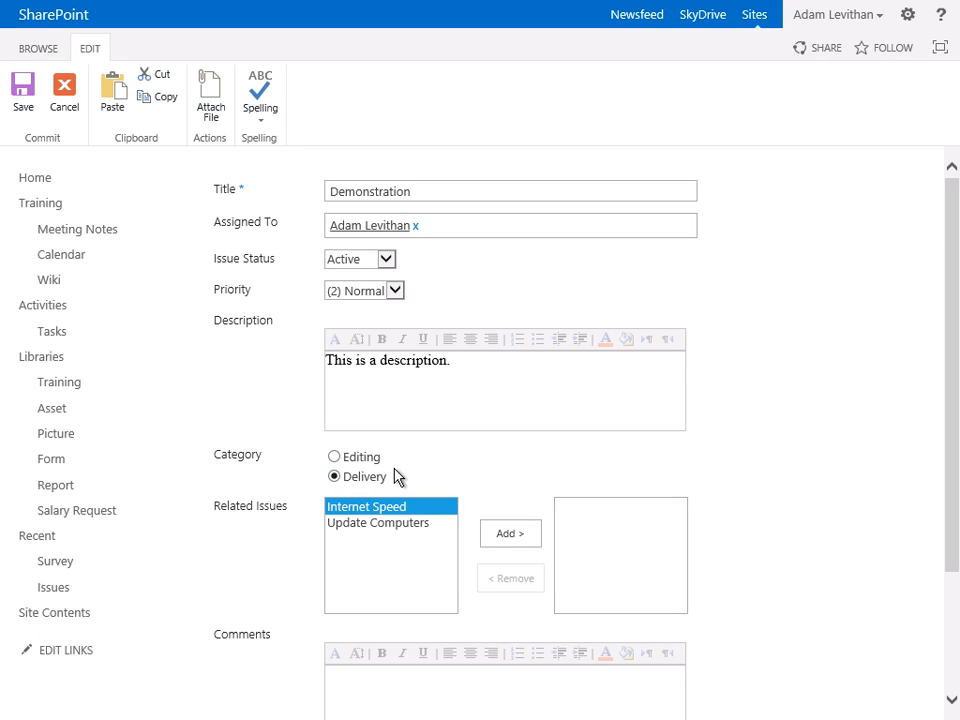
- Add the comment "Adding an initial comment" with its spelling corrected, and save the new issue
{"action": "scroll", "coordinate": [395, 477], "scroll_direction": "down", "scroll_amount": 2}
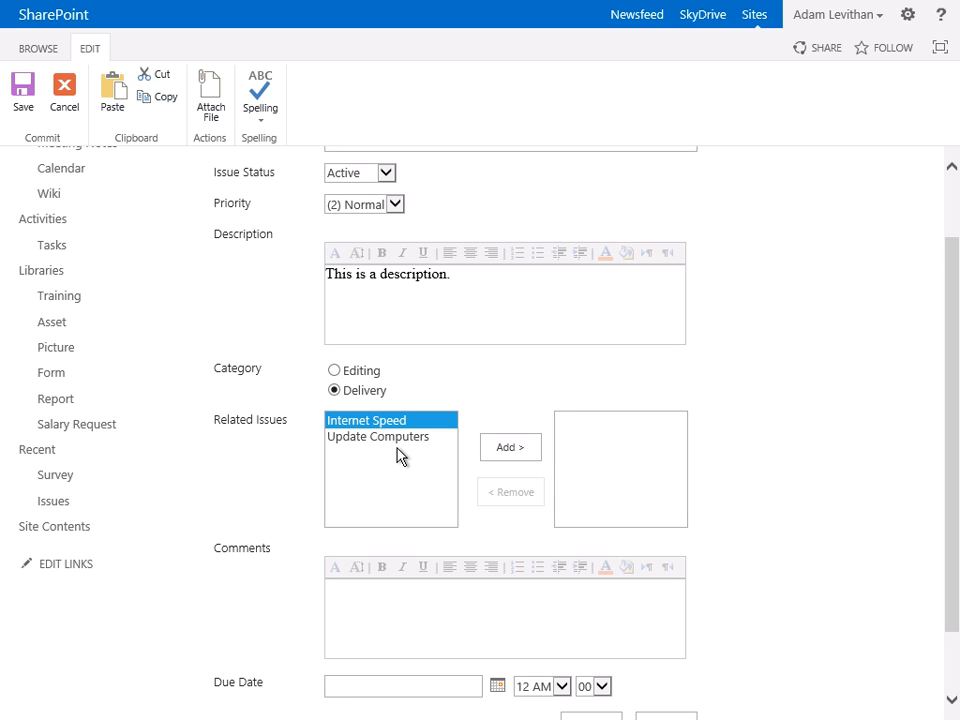
{"action": "left_click", "coordinate": [398, 610]}
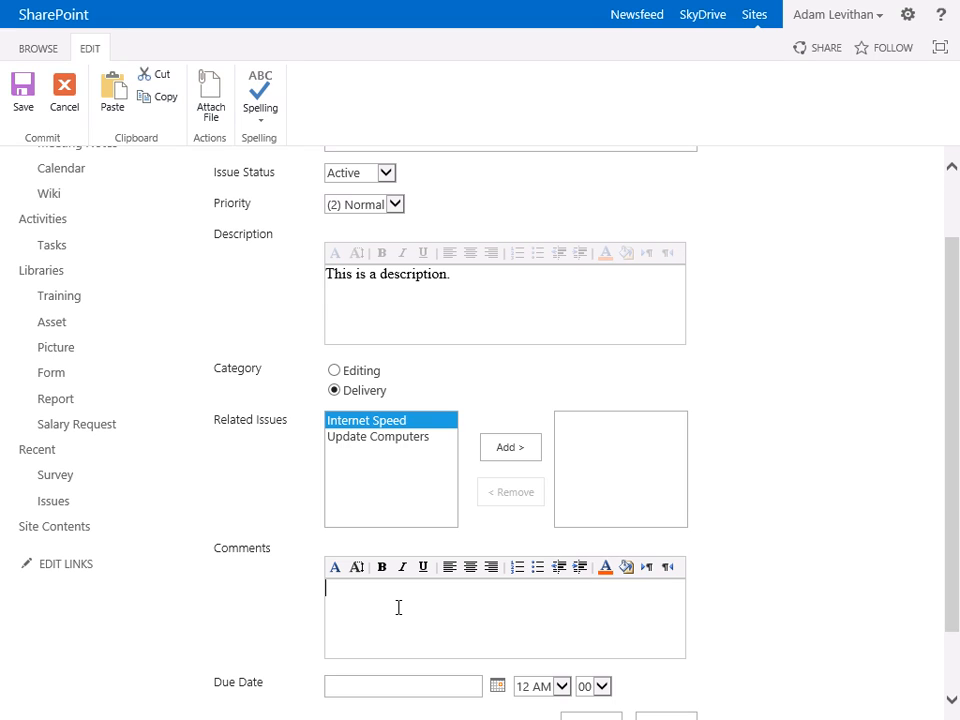
{"action": "type", "text": "Ading an initial comment"}
{"action": "right_click", "coordinate": [352, 588]}
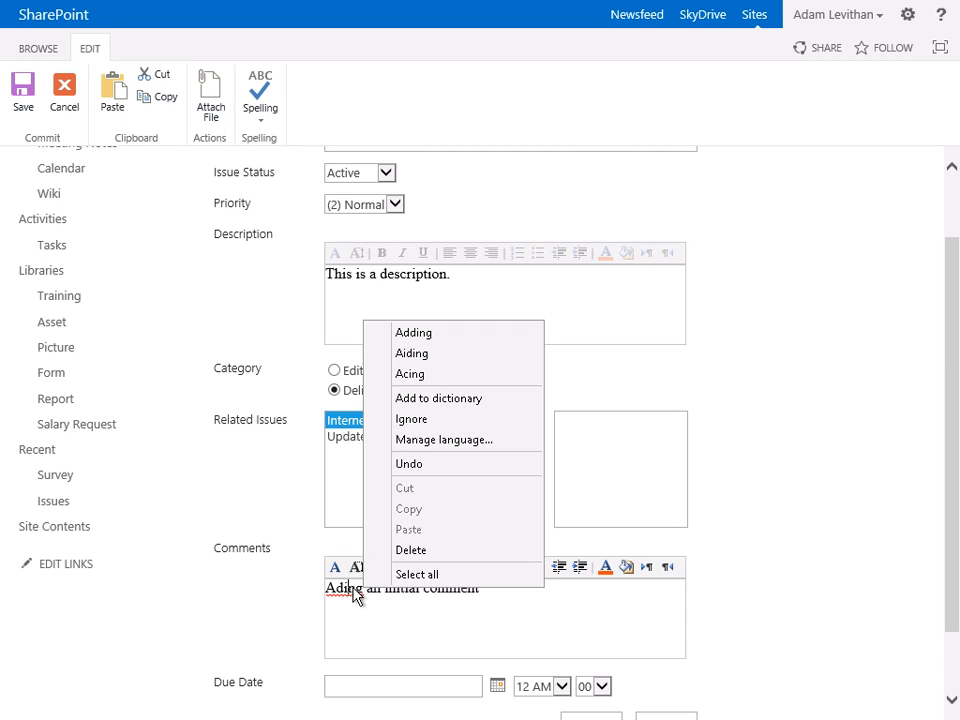
{"action": "left_click", "coordinate": [430, 334]}
{"action": "scroll", "coordinate": [553, 612], "scroll_direction": "down", "scroll_amount": 2}
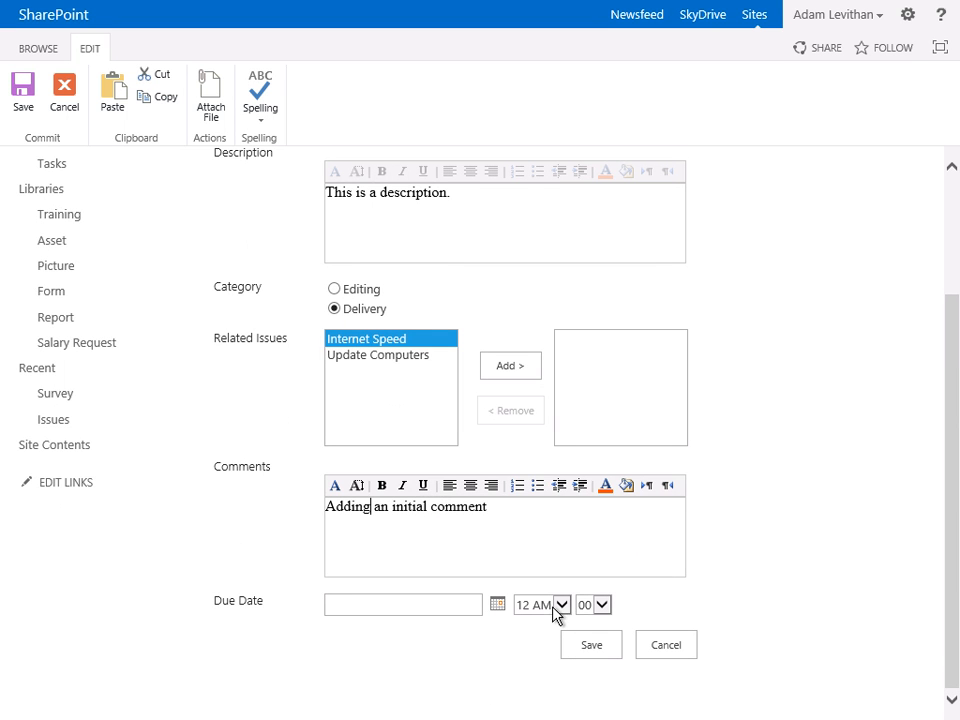
{"action": "left_click", "coordinate": [593, 648]}
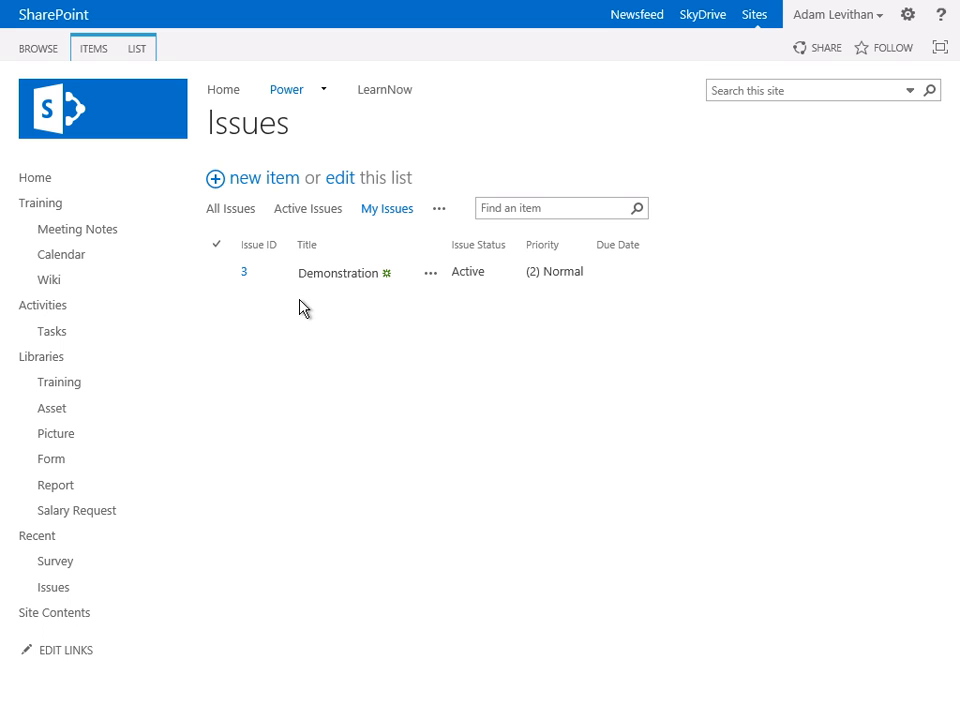
- Show all issues, then examine the description and comments of the Update Computers issue and close it
{"action": "left_click", "coordinate": [238, 215]}
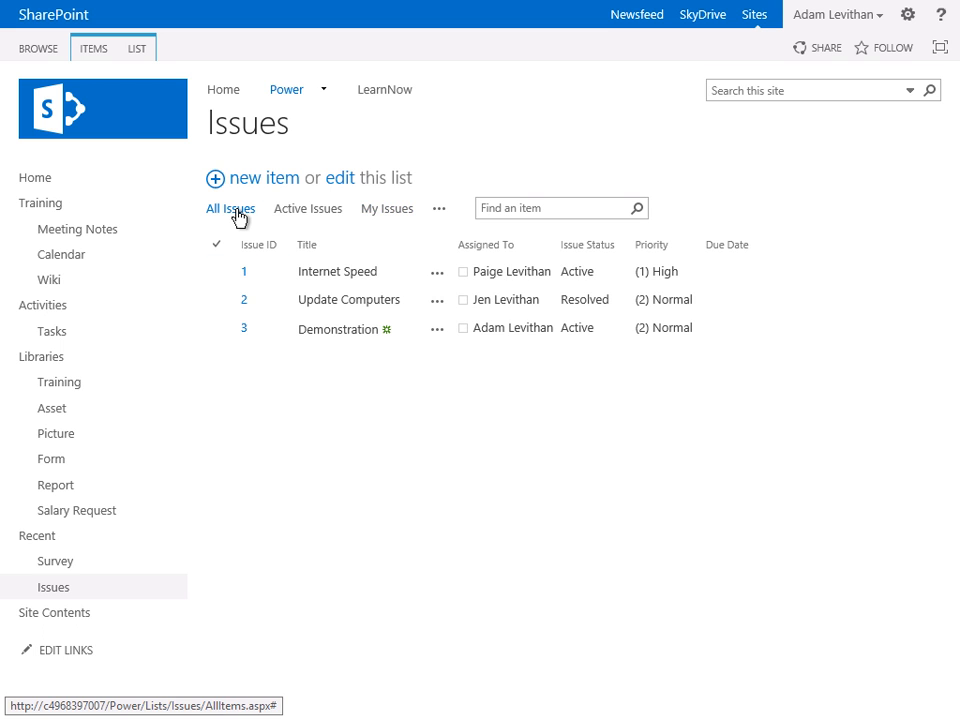
{"action": "left_click", "coordinate": [372, 302]}
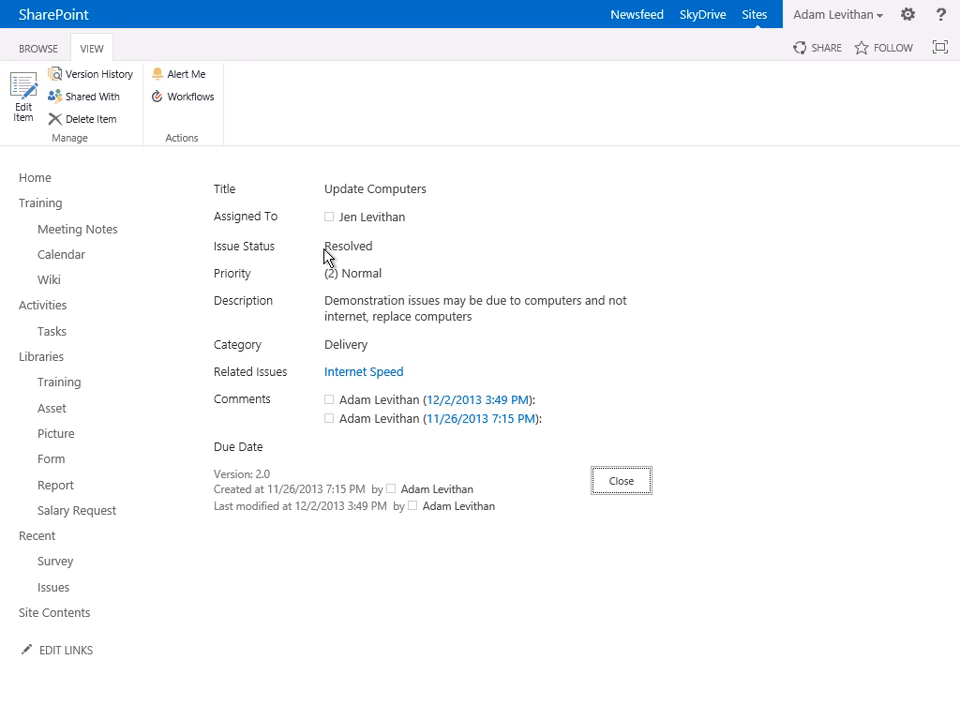
{"action": "left_click_drag", "start_coordinate": [326, 300], "coordinate": [495, 316]}
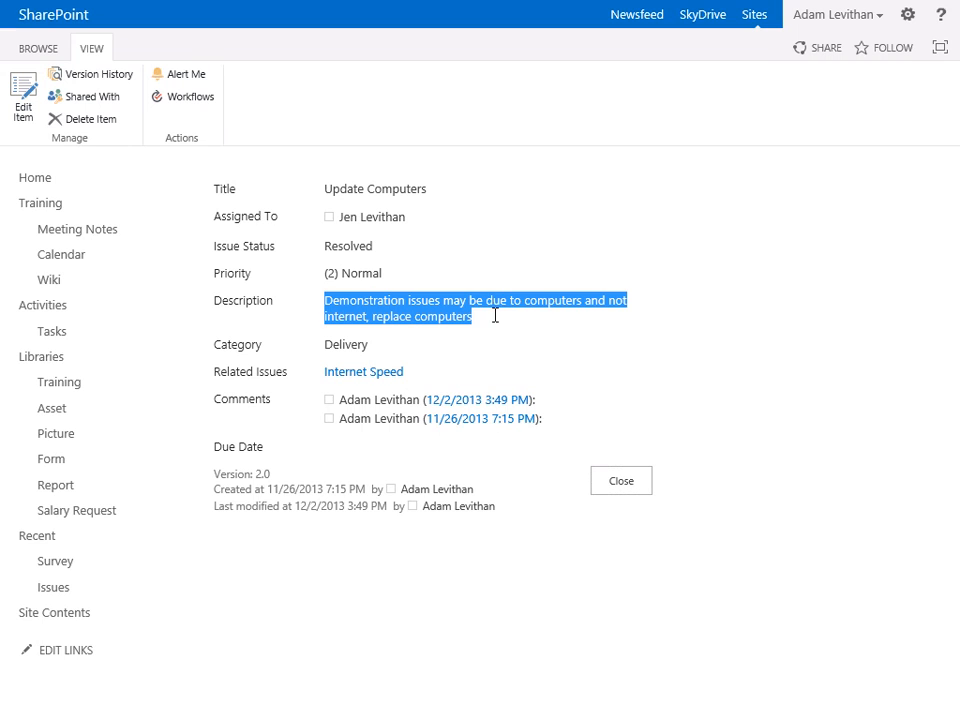
{"action": "left_click_drag", "start_coordinate": [562, 425], "coordinate": [330, 408]}
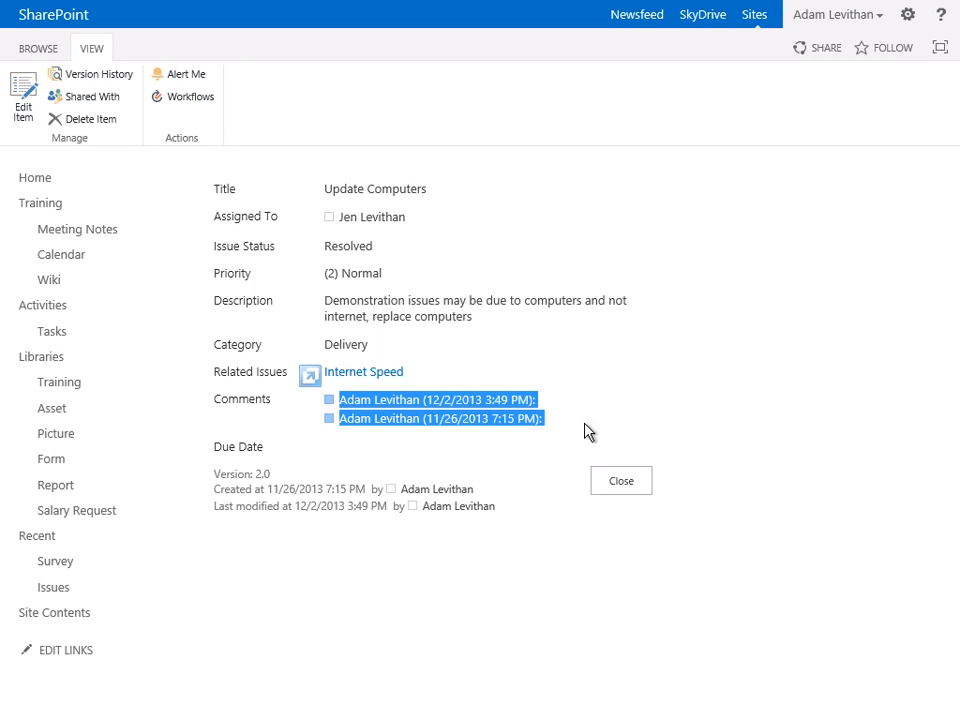
{"action": "left_click", "coordinate": [617, 484]}
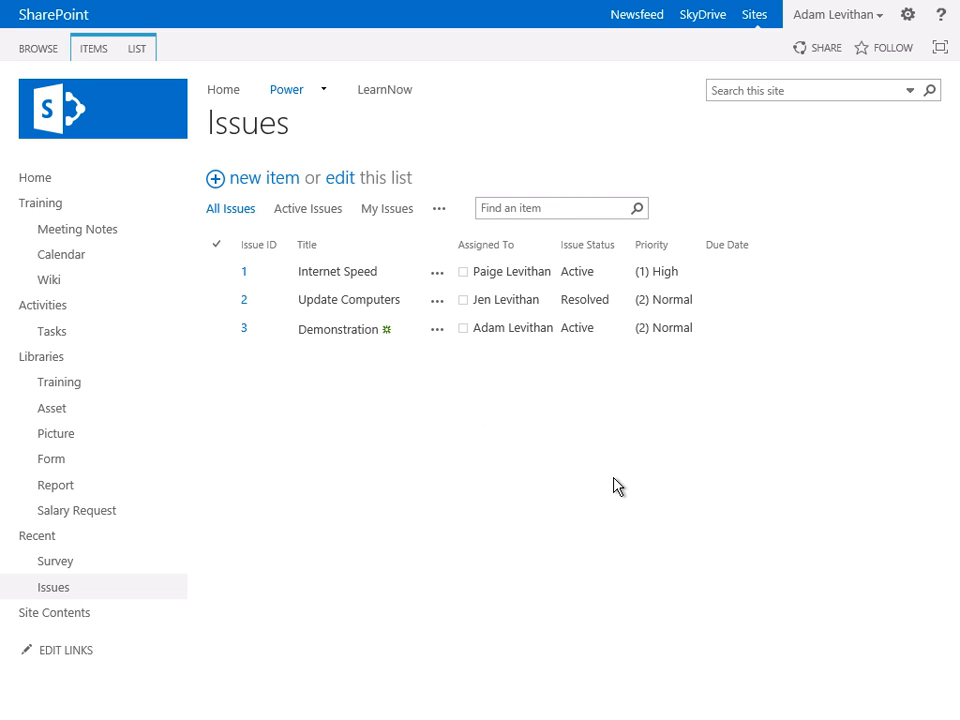
- Review the version history of the Update Computers issue and close it
{"action": "left_click", "coordinate": [441, 306]}
{"action": "left_click", "coordinate": [478, 390]}
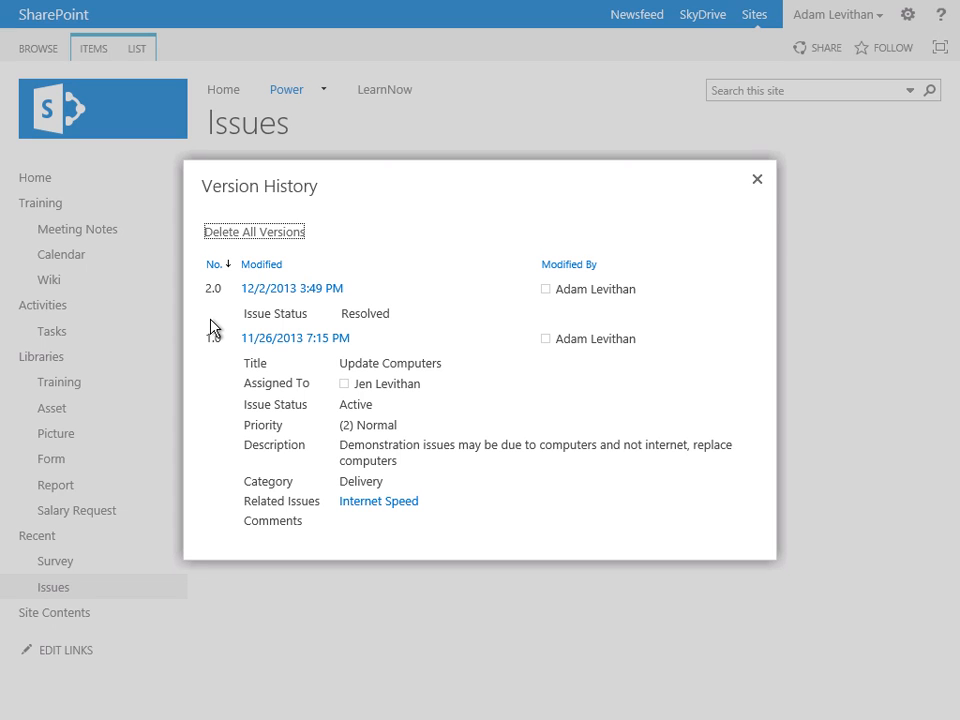
{"action": "left_click", "coordinate": [757, 182]}
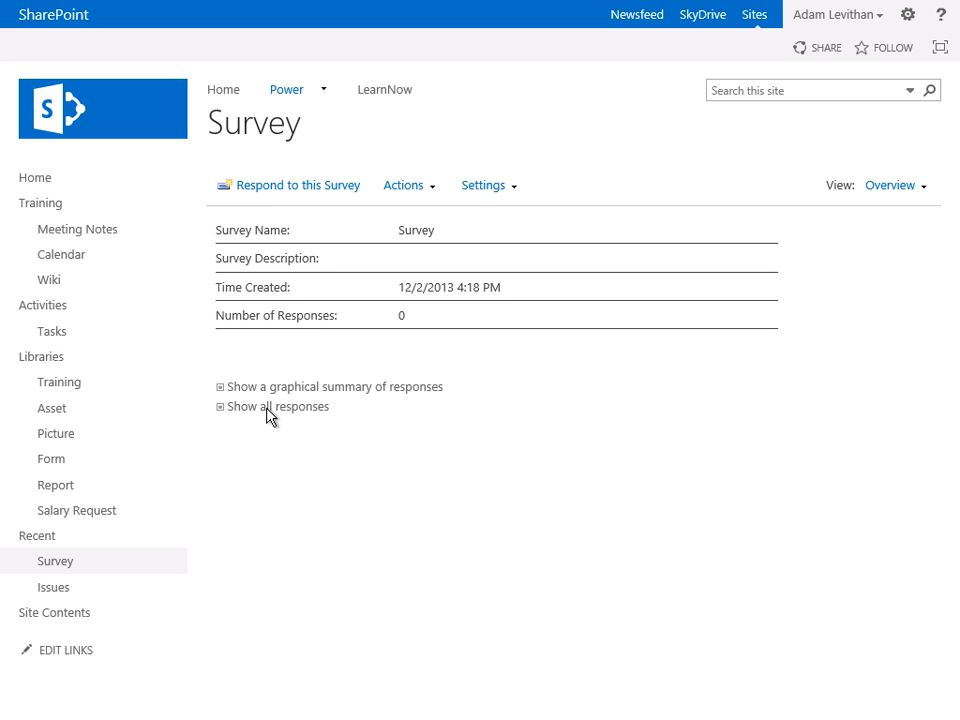
{"action": "left_click", "coordinate": [925, 188]}
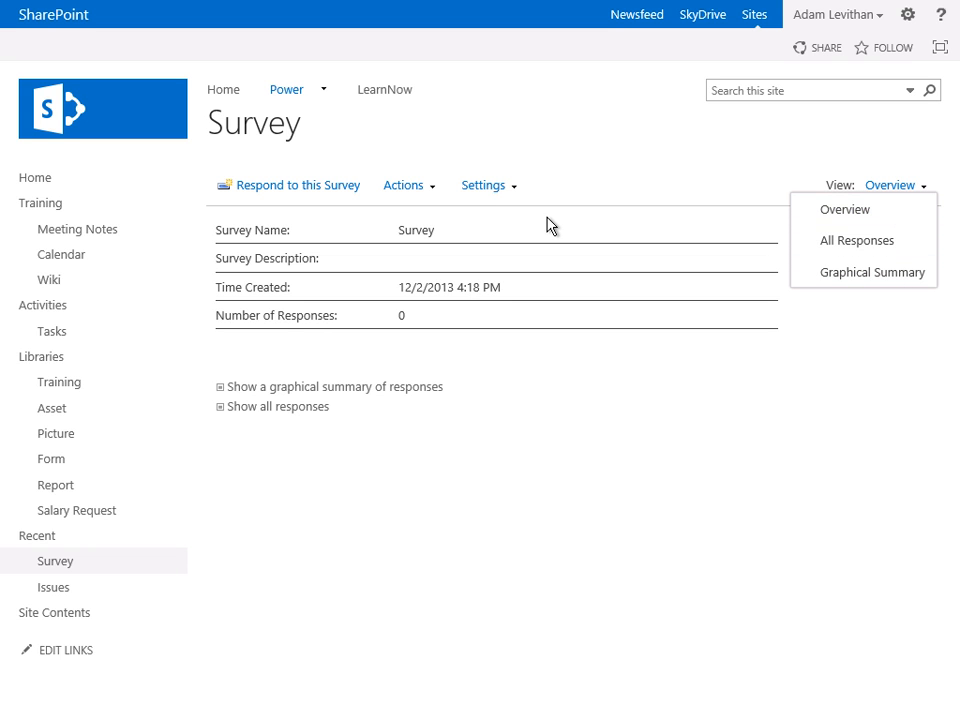
{"action": "left_click", "coordinate": [431, 192]}
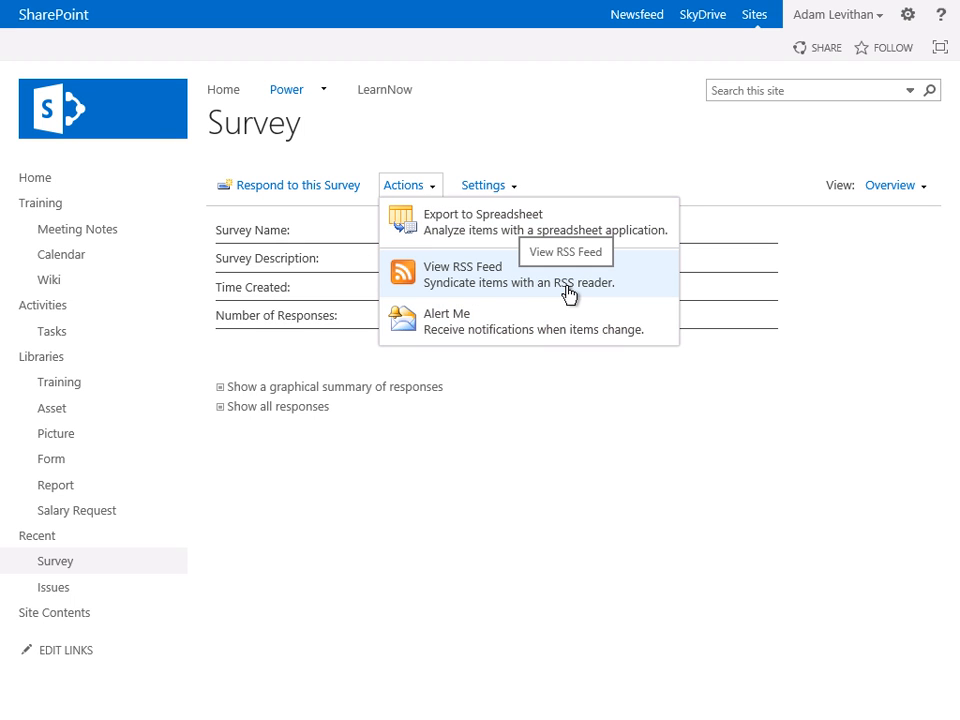
- In the survey's general settings, allow multiple responses and save the change
{"action": "left_click", "coordinate": [516, 190]}
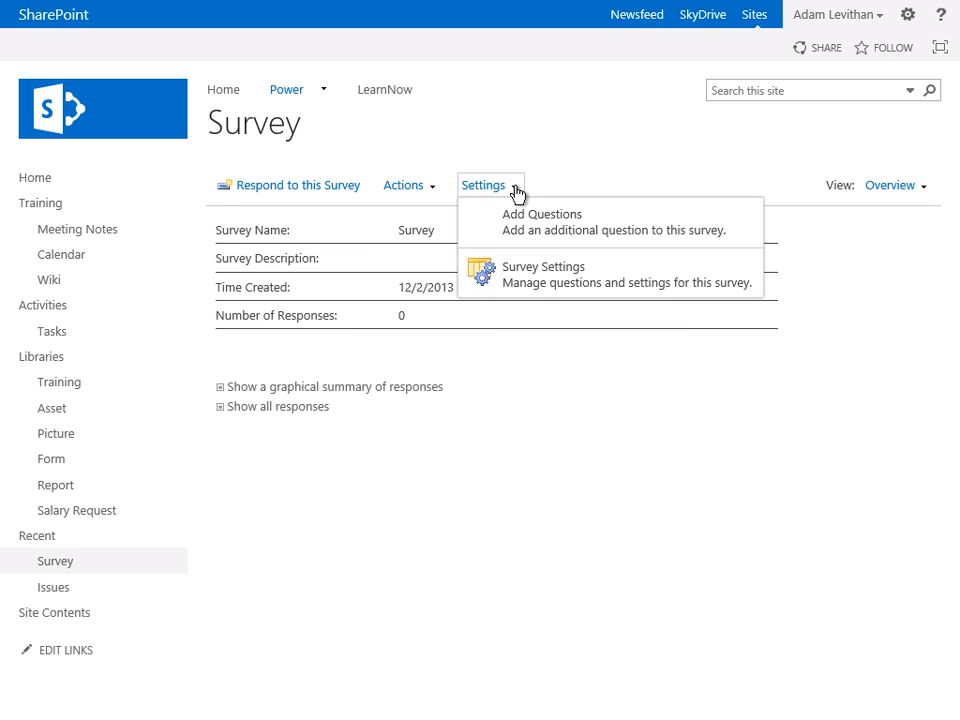
{"action": "left_click", "coordinate": [586, 285]}
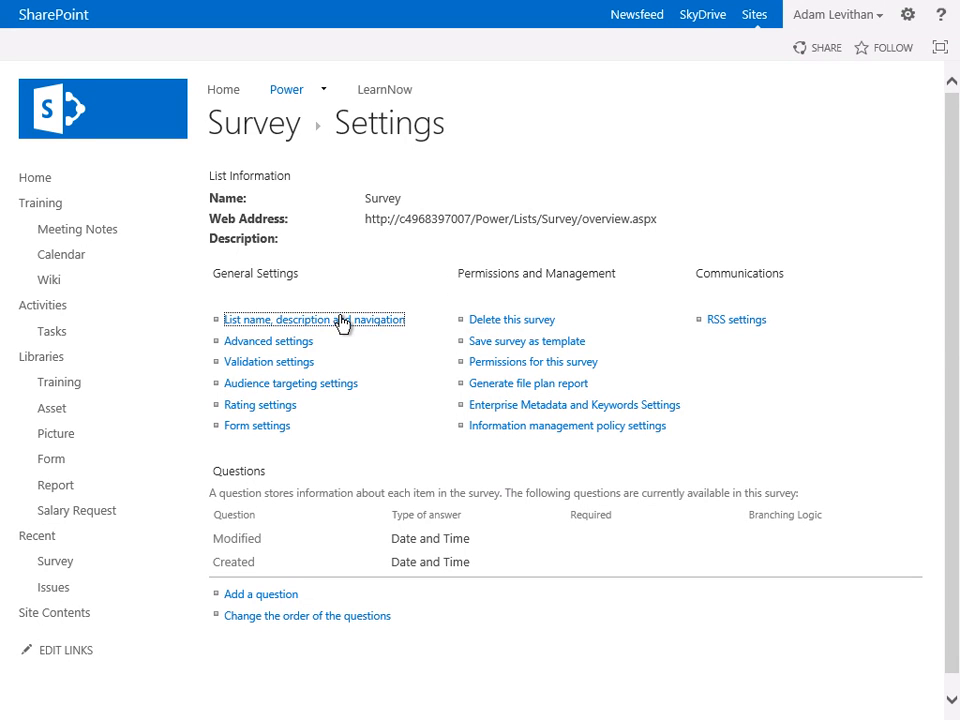
{"action": "left_click", "coordinate": [397, 320]}
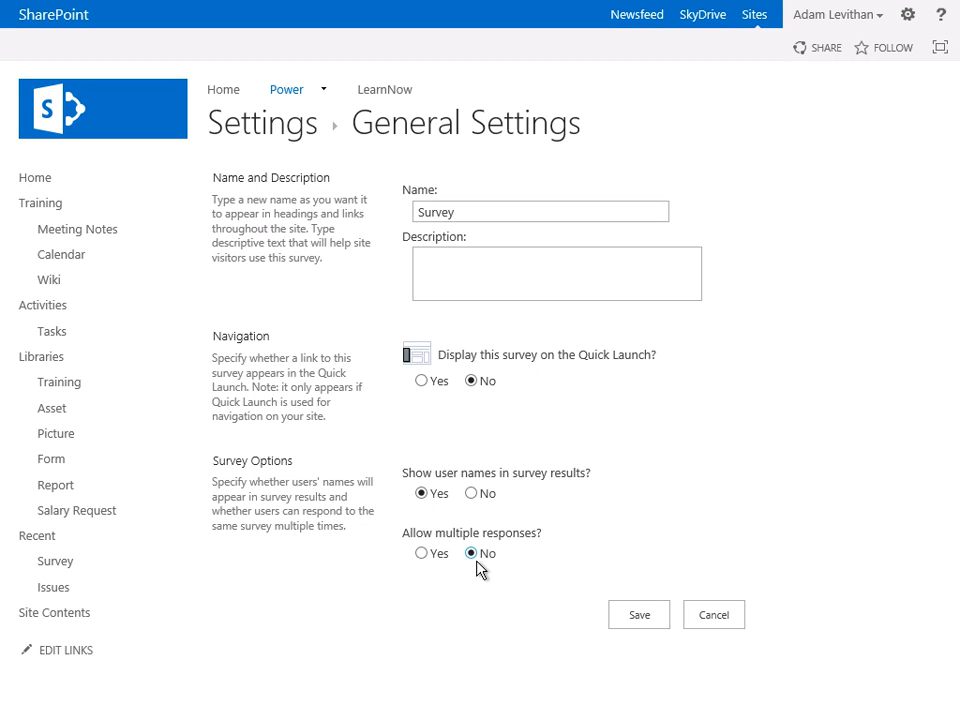
{"action": "left_click", "coordinate": [425, 554]}
{"action": "left_click", "coordinate": [626, 616]}
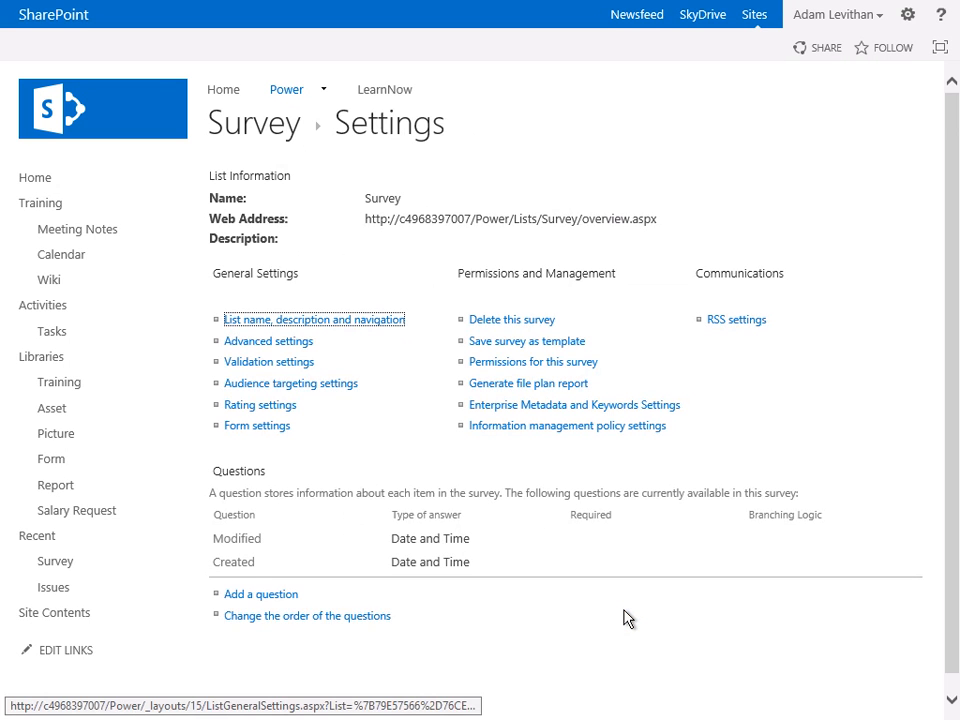
- Examine the survey's advanced settings for item-level permissions, search, offline availability and dialogs, then leave without saving
{"action": "left_click", "coordinate": [290, 344]}
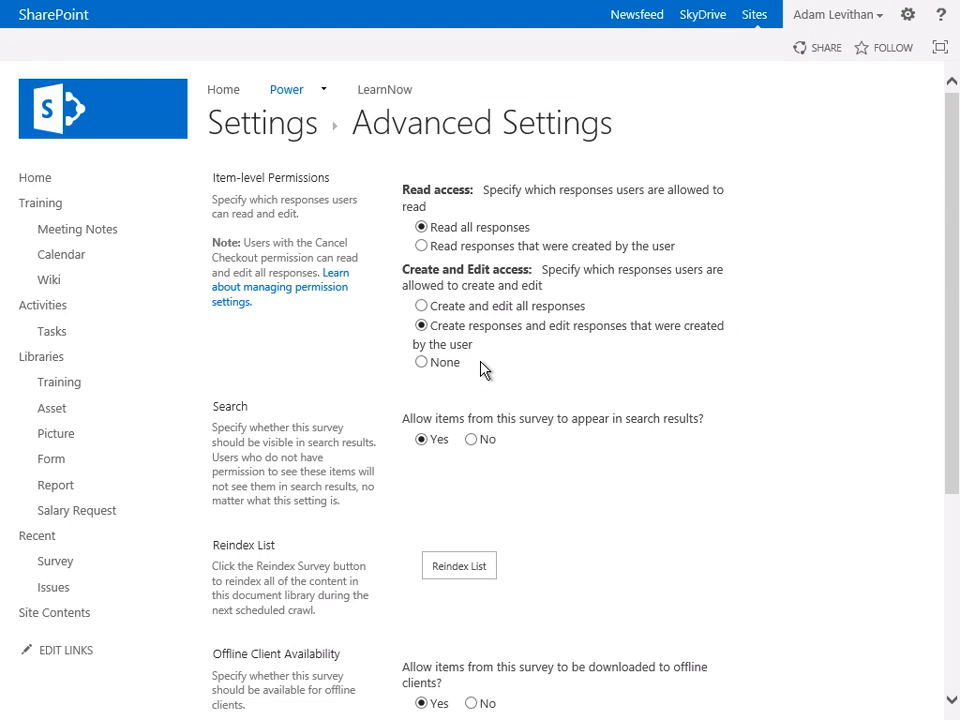
{"action": "scroll", "coordinate": [481, 370], "scroll_direction": "down", "scroll_amount": 5}
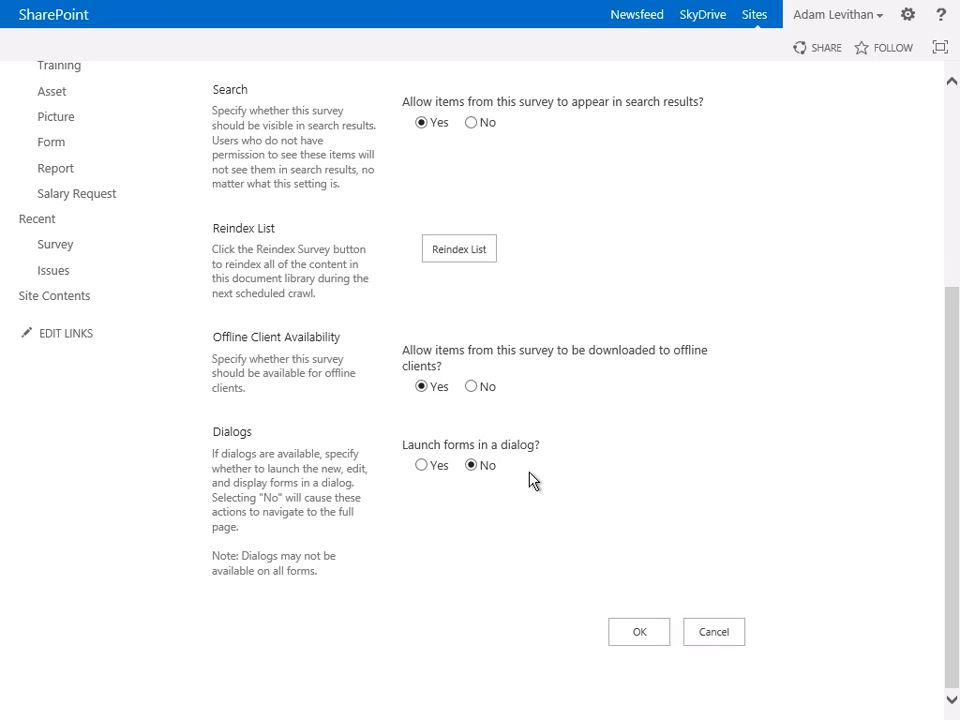
{"action": "left_click", "coordinate": [703, 634]}
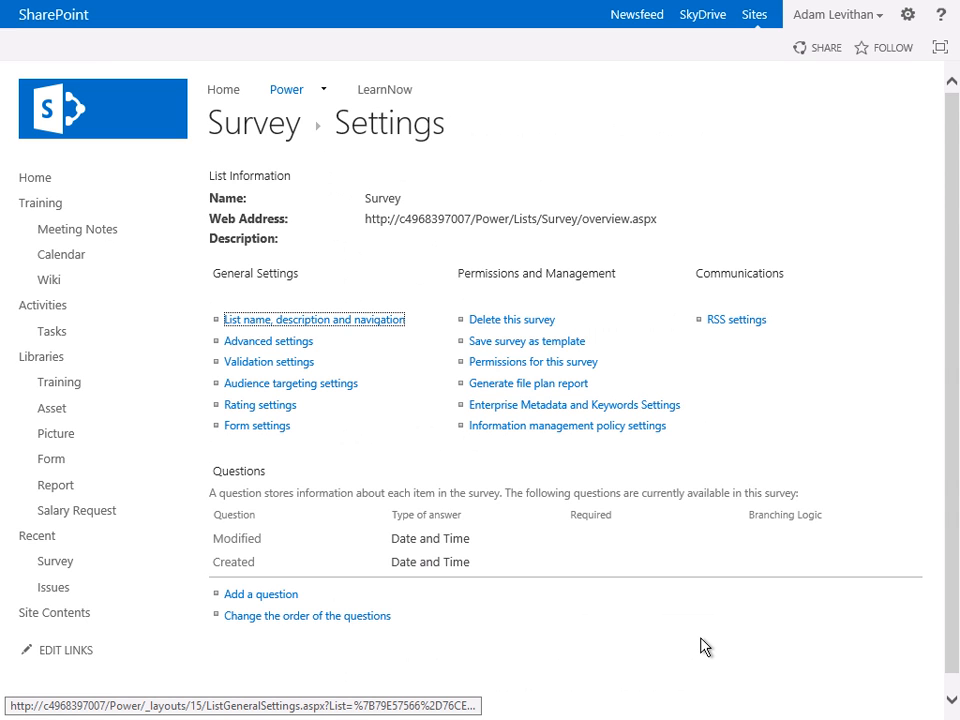
- Add a survey question reading "What do you think of SharePoint Surveys?" with Rating Scale as its answer type
{"action": "left_click", "coordinate": [280, 598]}
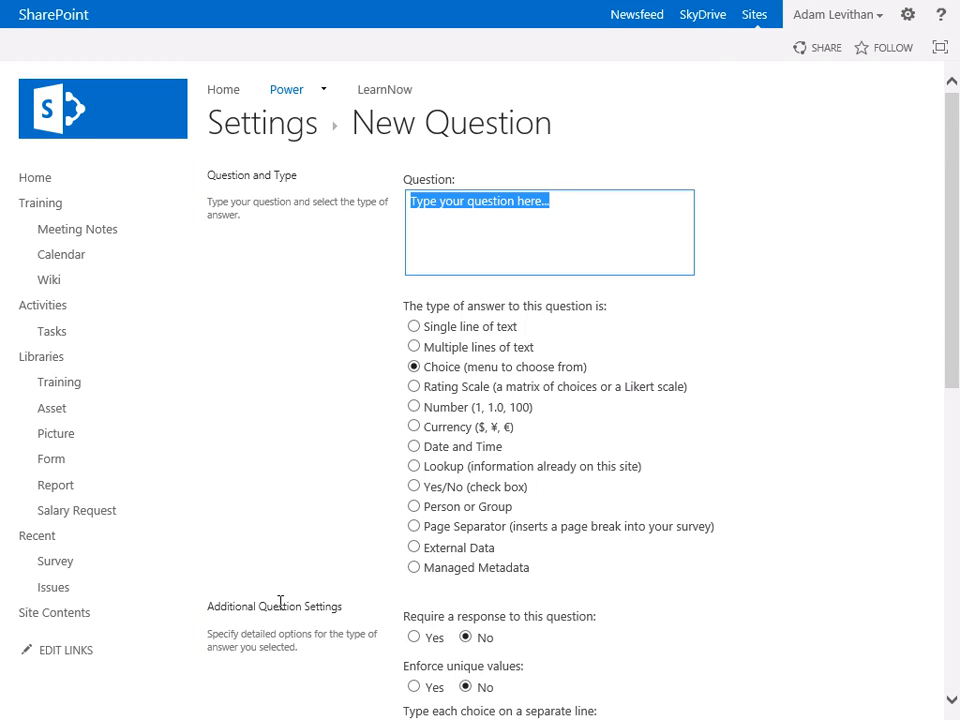
{"action": "type", "text": "What do "}
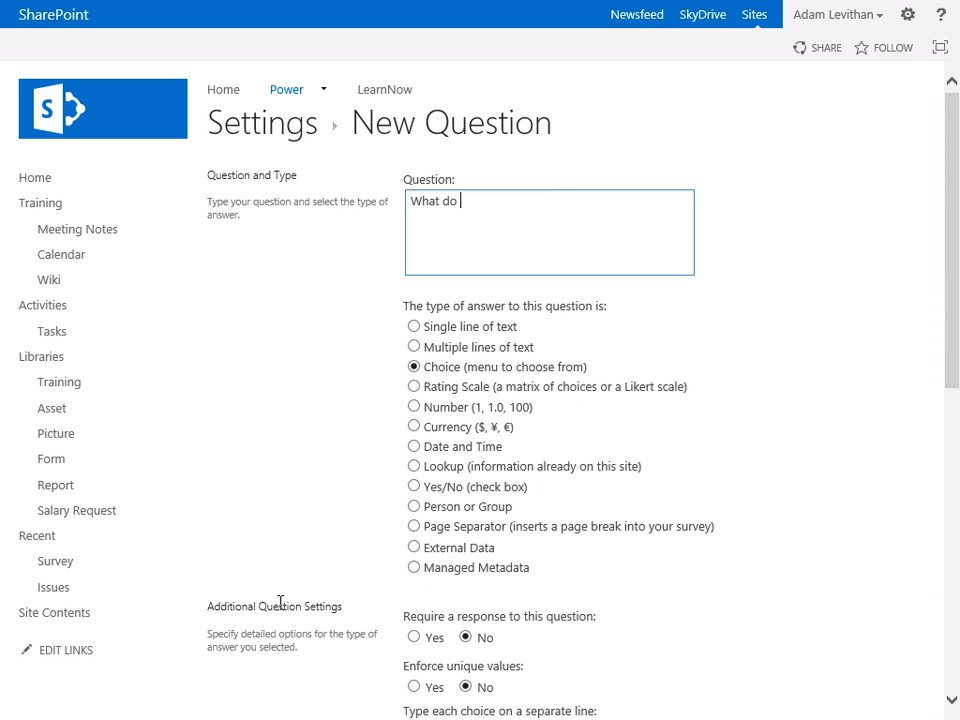
{"action": "type", "text": "you think of SHarePoint Su"}
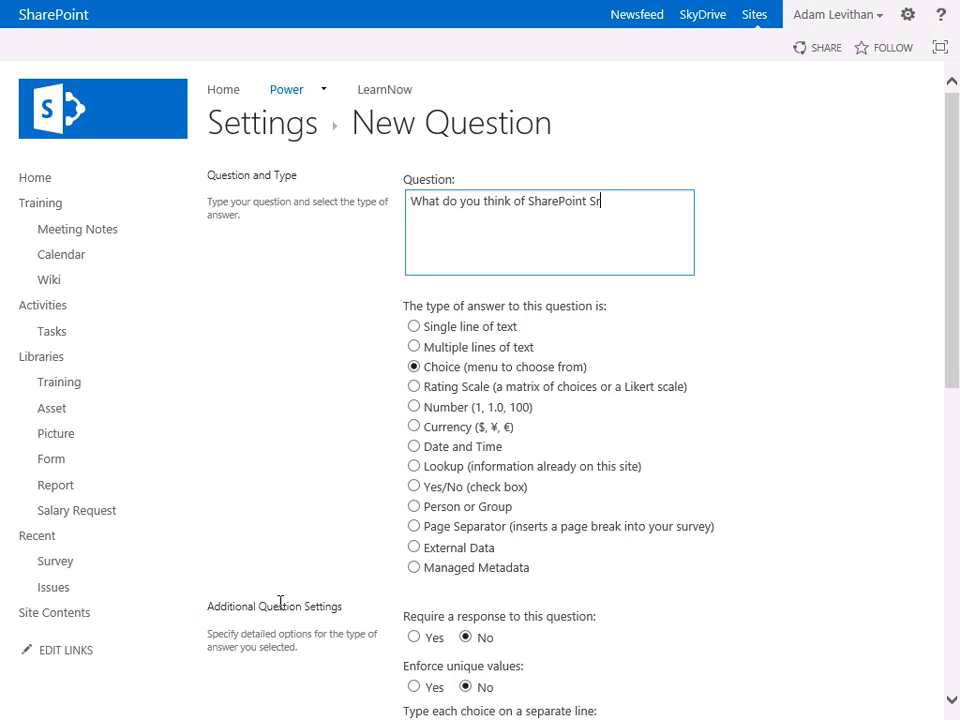
{"action": "key", "text": "BackSpace"}
{"action": "key", "text": "BackSpace"}
{"action": "key", "text": "BackSpace"}
{"action": "key", "text": "BackSpace"}
{"action": "key", "text": "BackSpace"}
{"action": "key", "text": "BackSpace"}
{"action": "key", "text": "BackSpace"}
{"action": "key", "text": "BackSpace"}
{"action": "key", "text": "BackSpace"}
{"action": "key", "text": "BackSpace"}
{"action": "key", "text": "BackSpace"}
{"action": "key", "text": "BackSpace"}
{"action": "type", "text": "harePoint Surveys?"}
{"action": "left_click", "coordinate": [413, 387]}
{"action": "left_click", "coordinate": [413, 387]}
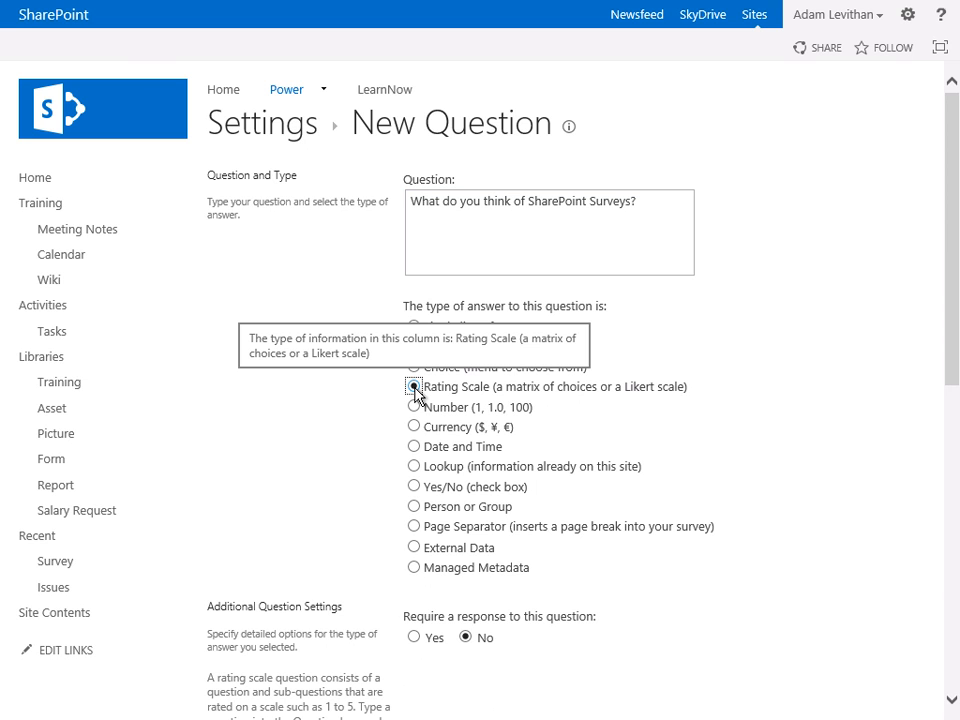
- Turn off the N/A option for the rating question and replace the placeholder sub-questions with Usability, Access and Security
{"action": "scroll", "coordinate": [415, 395], "scroll_direction": "down", "scroll_amount": 3}
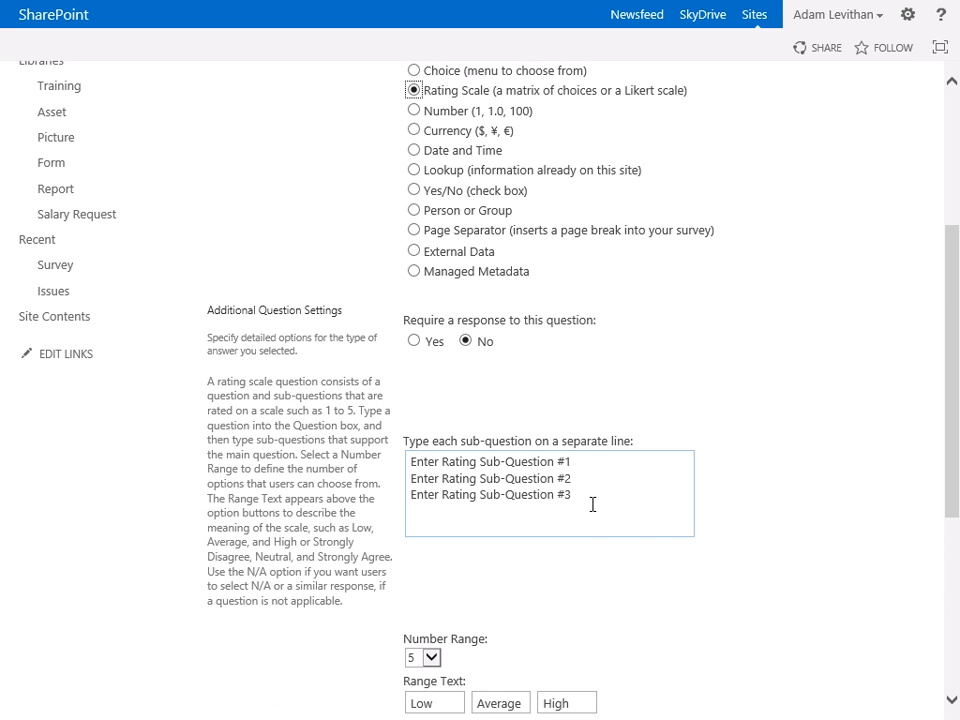
{"action": "scroll", "coordinate": [594, 508], "scroll_direction": "down", "scroll_amount": 2}
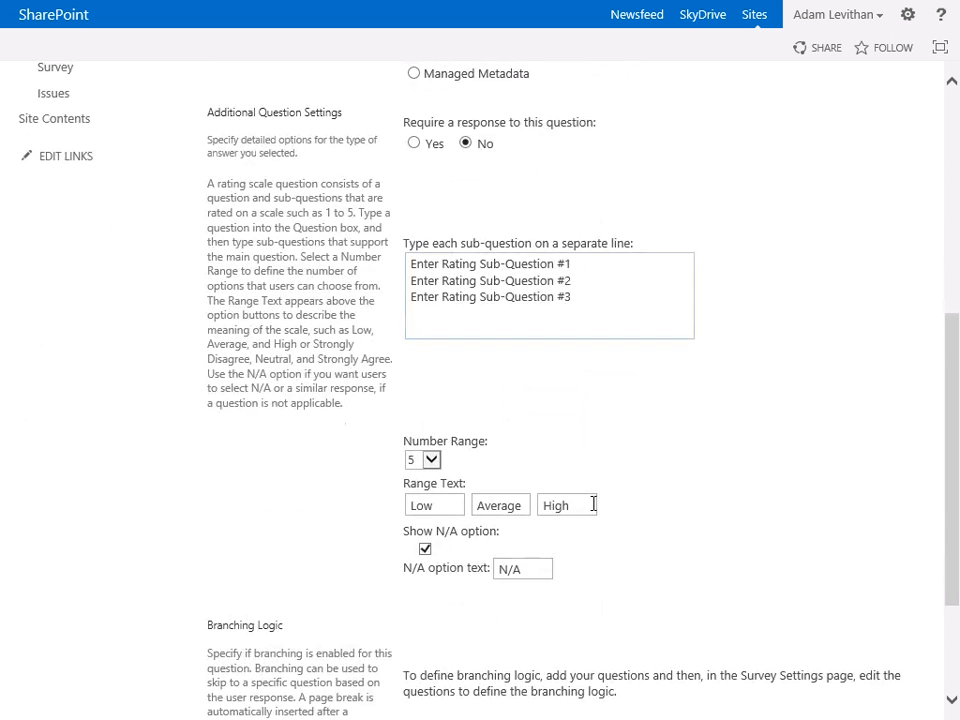
{"action": "left_click", "coordinate": [425, 549]}
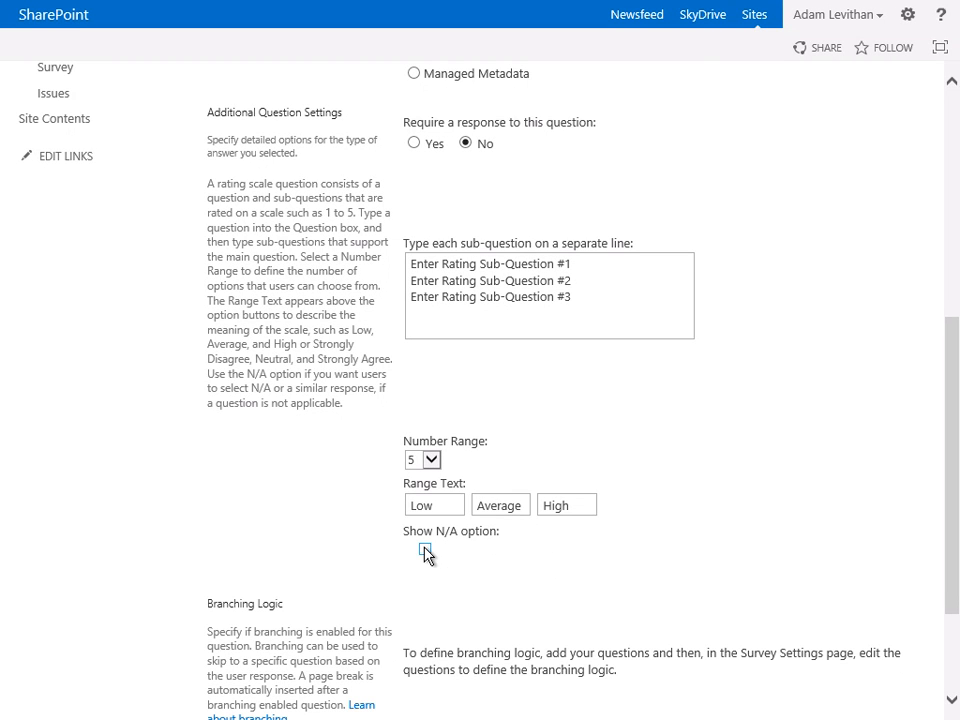
{"action": "left_click_drag", "start_coordinate": [572, 297], "coordinate": [413, 269]}
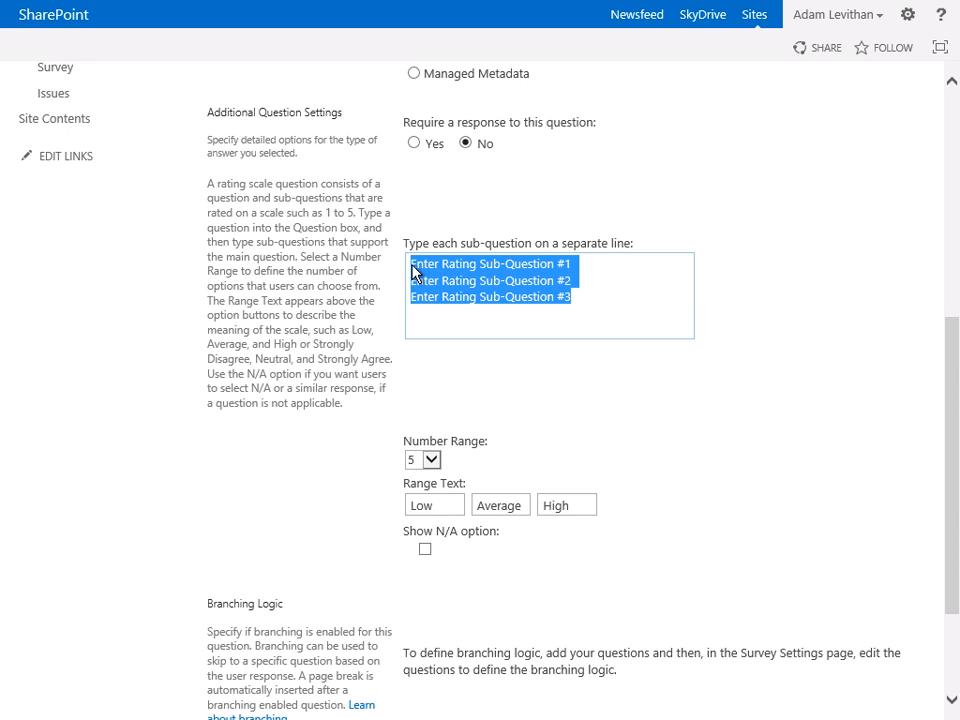
{"action": "type", "text": "Usabilty"}
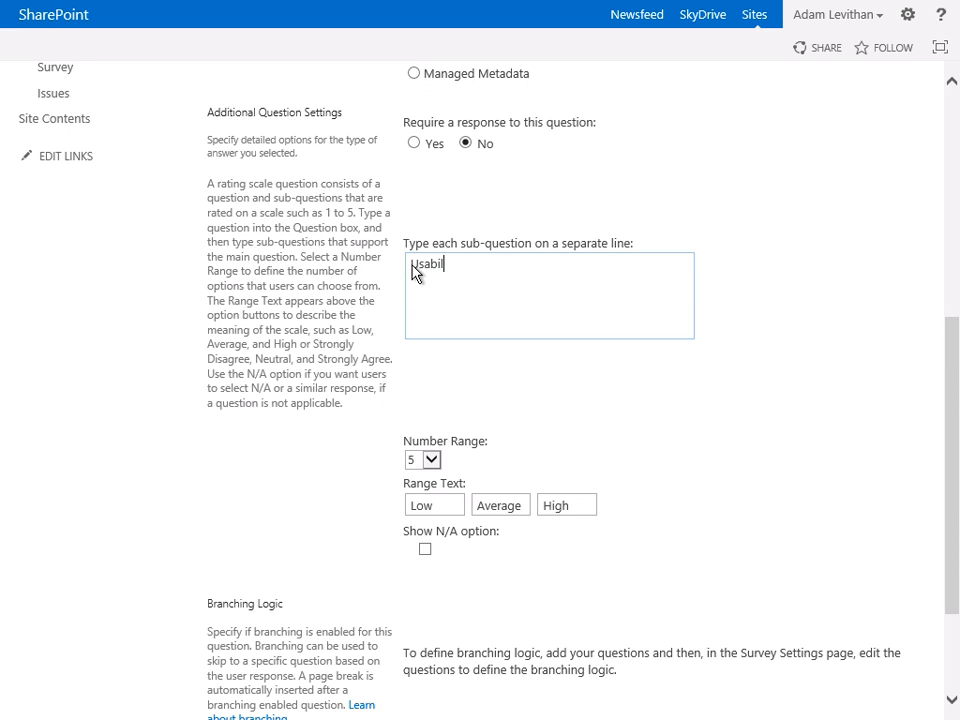
{"action": "key", "text": "BackSpace"}
{"action": "key", "text": "BackSpace"}
{"action": "type", "text": "ity"}
{"action": "key", "text": "Return"}
{"action": "type", "text": "Access"}
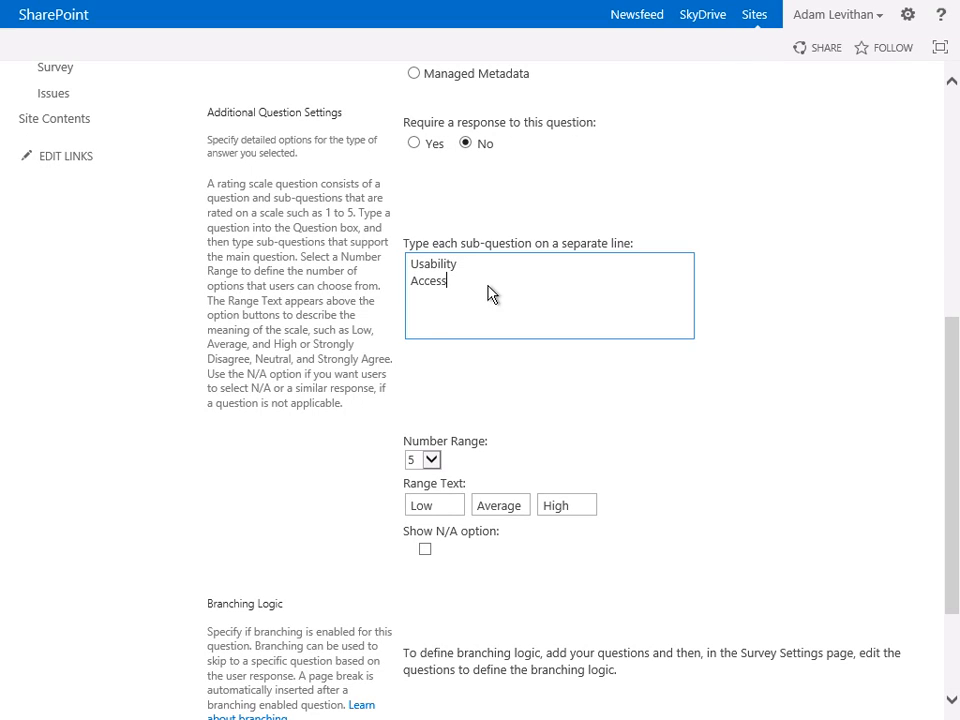
{"action": "key", "text": "Return"}
{"action": "type", "text": "S"}
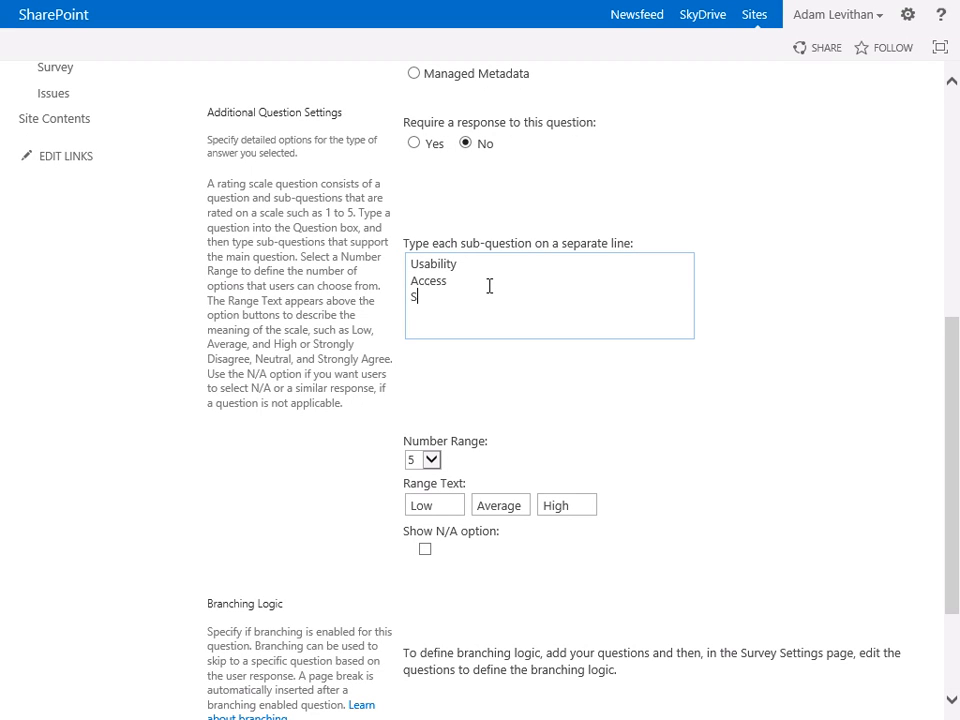
{"action": "type", "text": "ecurity"}
{"action": "key", "text": "Return"}
- Choose 5 as the rating question's number range, then save it and continue to another new question
{"action": "scroll", "coordinate": [503, 292], "scroll_direction": "down", "scroll_amount": 1}
{"action": "left_click", "coordinate": [434, 368]}
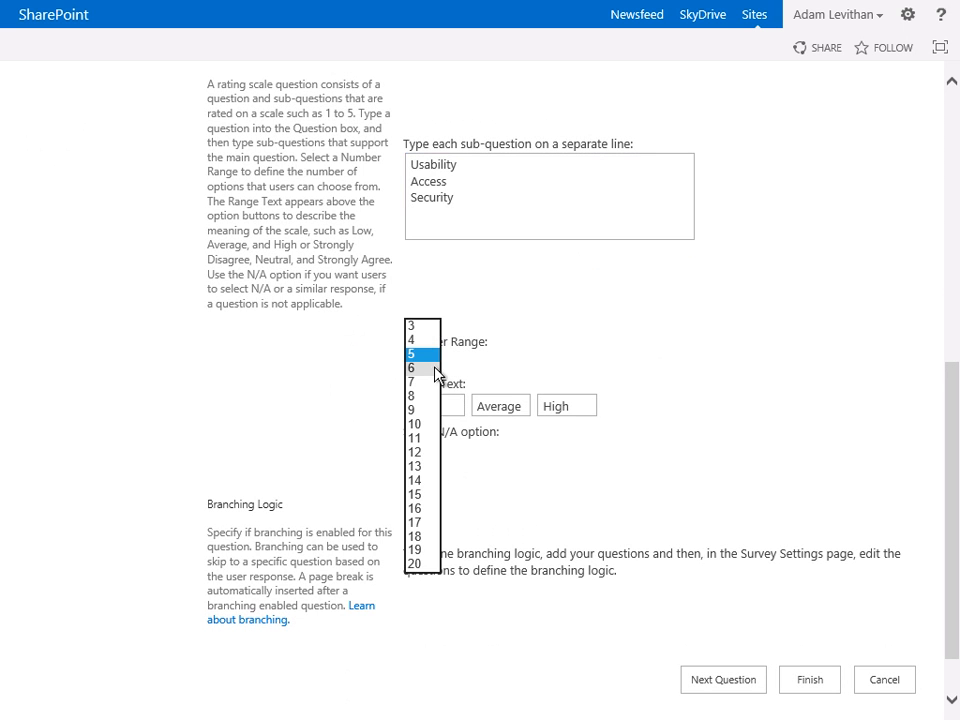
{"action": "left_click", "coordinate": [424, 356]}
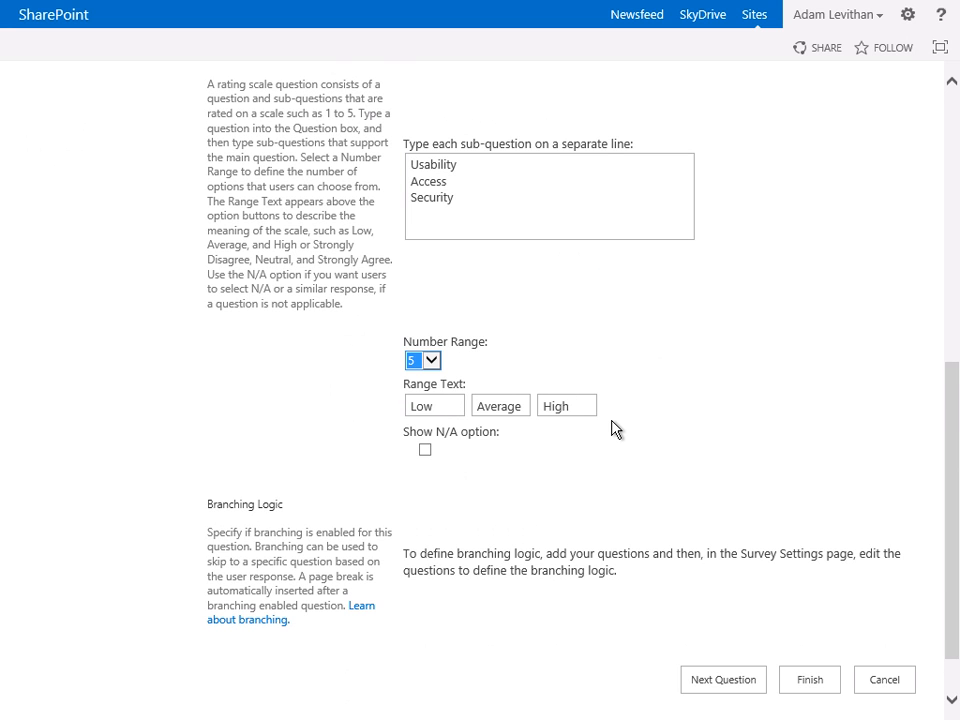
{"action": "scroll", "coordinate": [614, 428], "scroll_direction": "down", "scroll_amount": 1}
{"action": "left_click", "coordinate": [701, 620]}
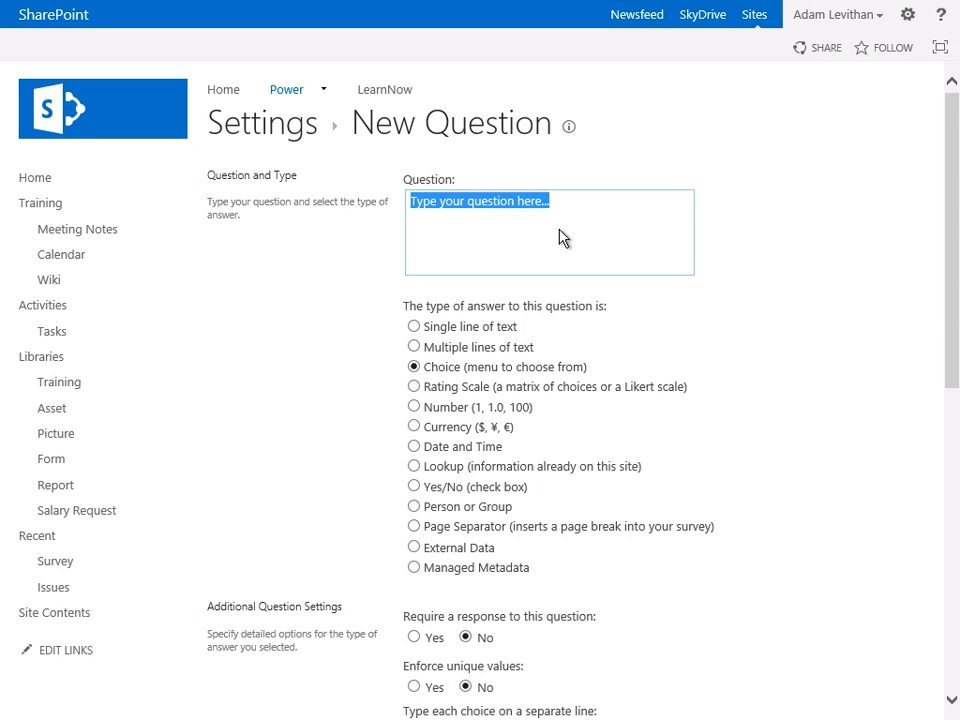
- Enter "How do you like SharePoint Survey's?" as the text of the new choice question
{"action": "type", "text": "How"}
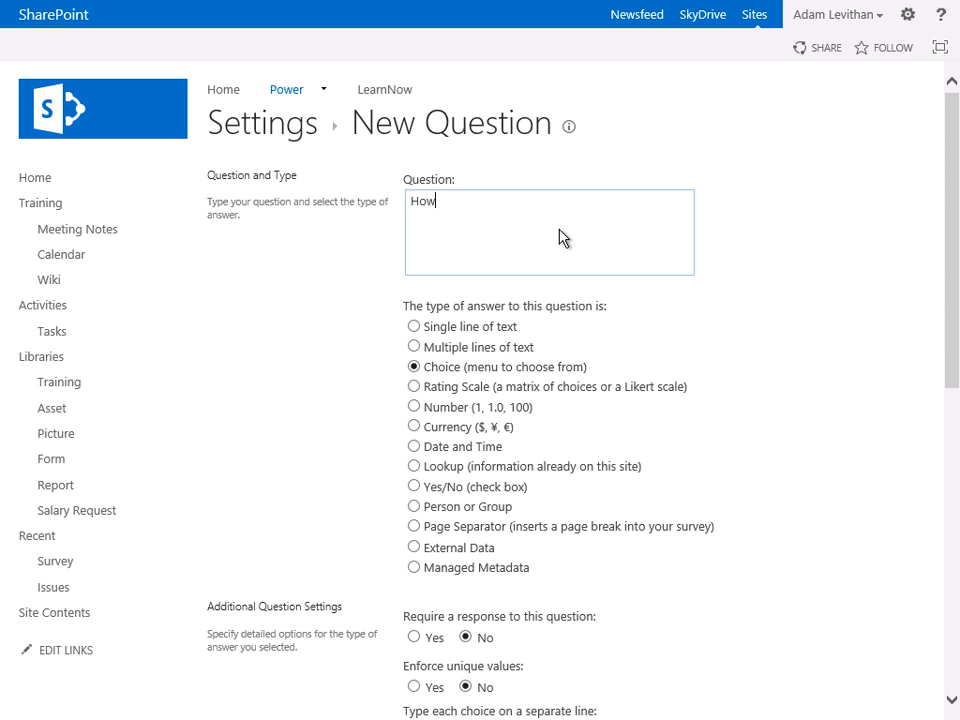
{"action": "type", "text": " do you like SharePoint Surv"}
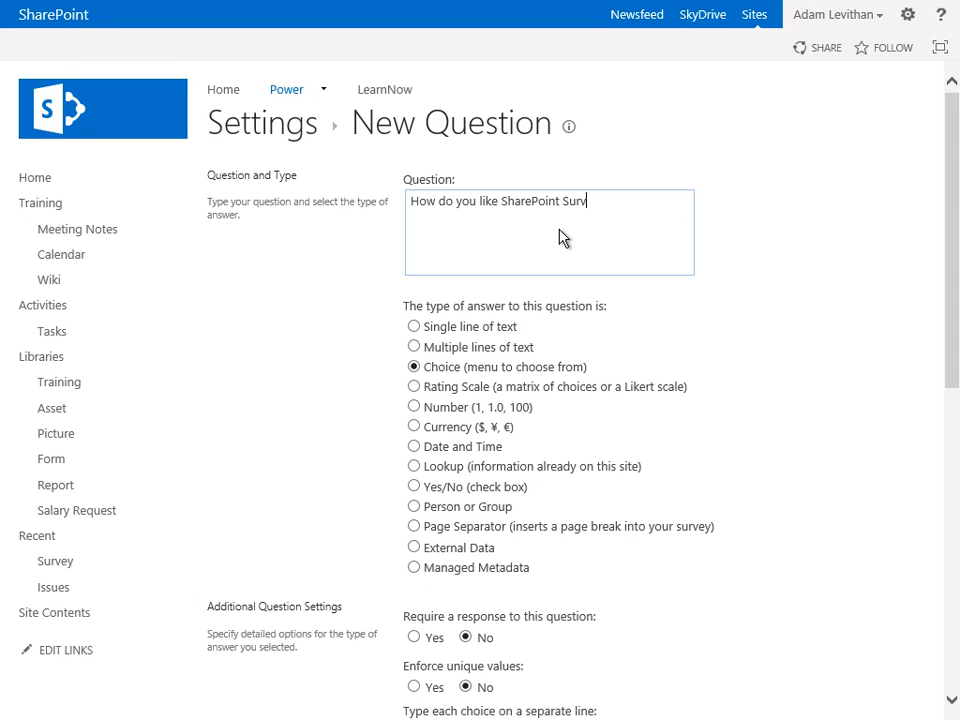
{"action": "type", "text": "ey's?"}
- Replace the placeholder choices with Ok, Good and Very Good, and finish adding questions to the survey
{"action": "scroll", "coordinate": [565, 260], "scroll_direction": "down", "scroll_amount": 4}
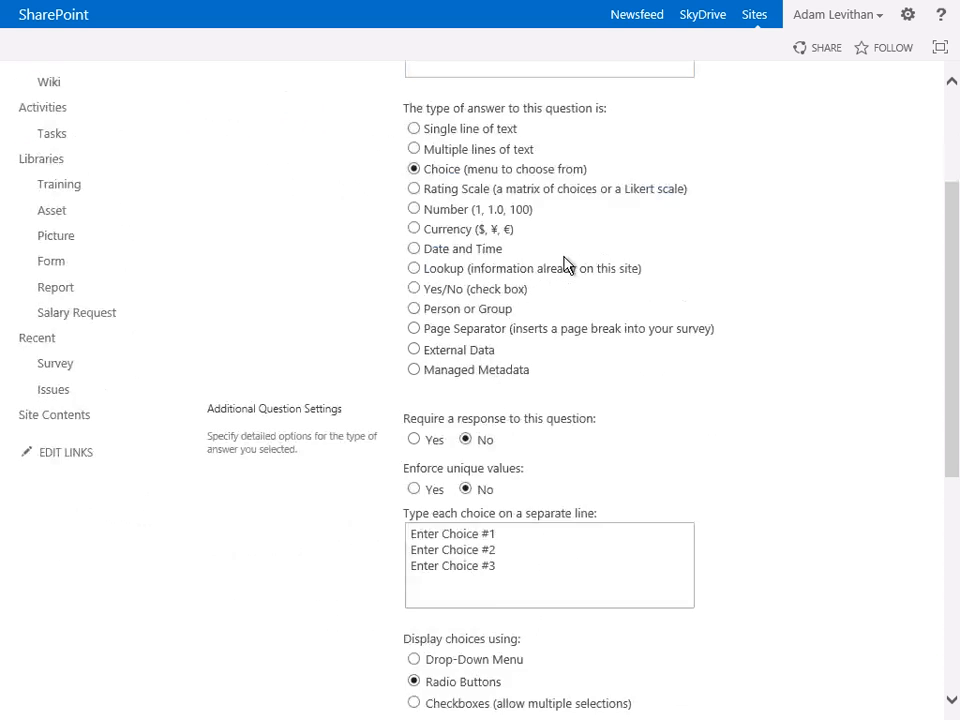
{"action": "left_click_drag", "start_coordinate": [513, 372], "coordinate": [386, 332]}
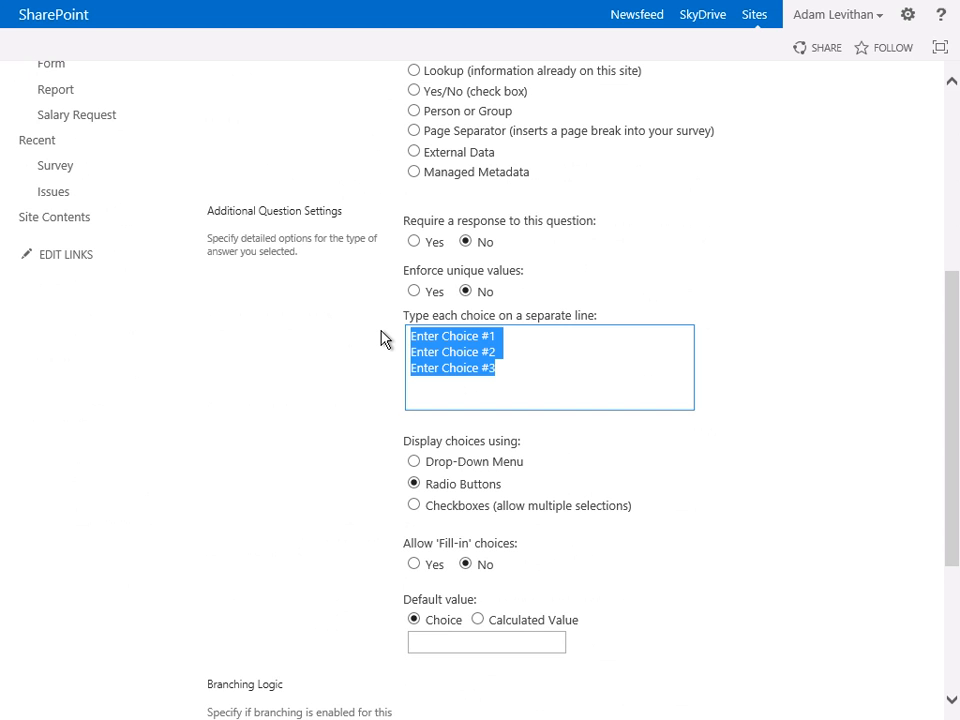
{"action": "type", "text": "Ok"}
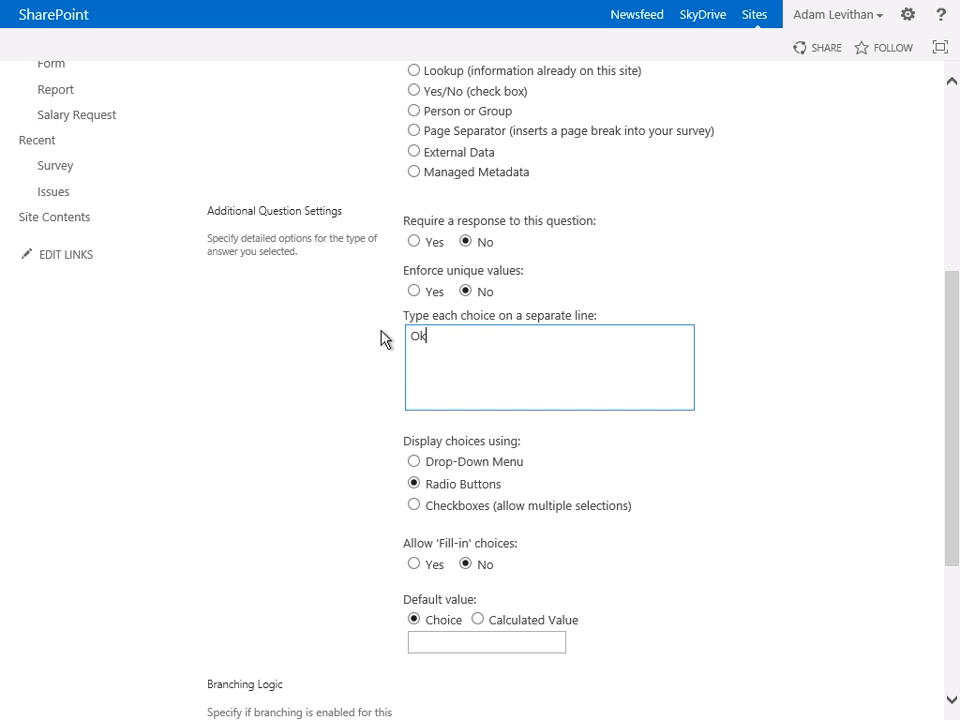
{"action": "key", "text": "Return"}
{"action": "type", "text": "Good"}
{"action": "key", "text": "Return"}
{"action": "type", "text": "Very Good"}
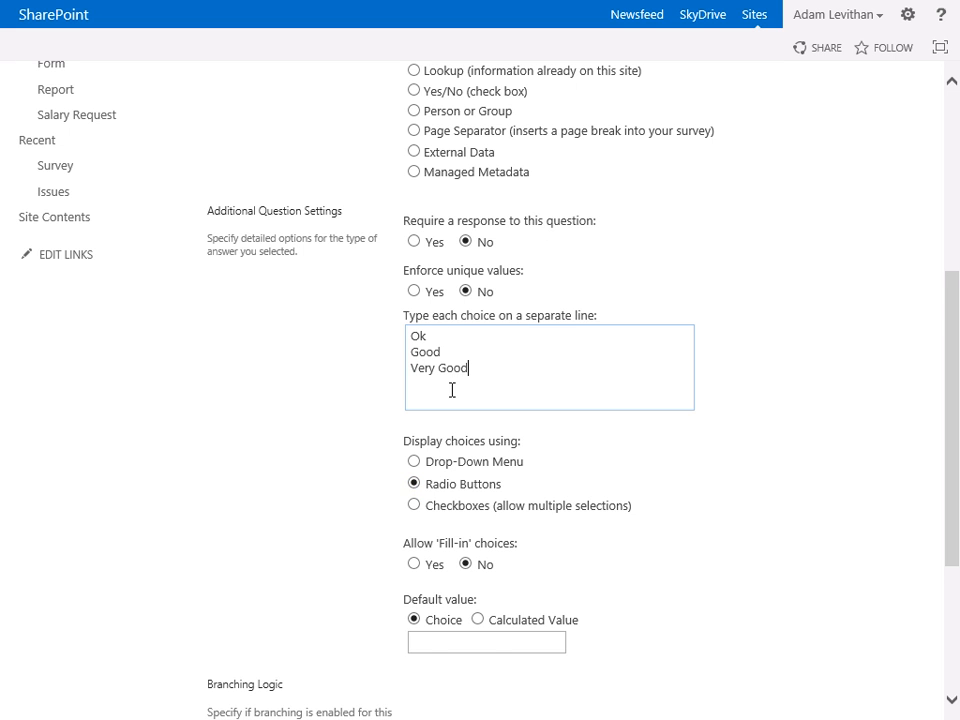
{"action": "scroll", "coordinate": [452, 390], "scroll_direction": "down", "scroll_amount": 3}
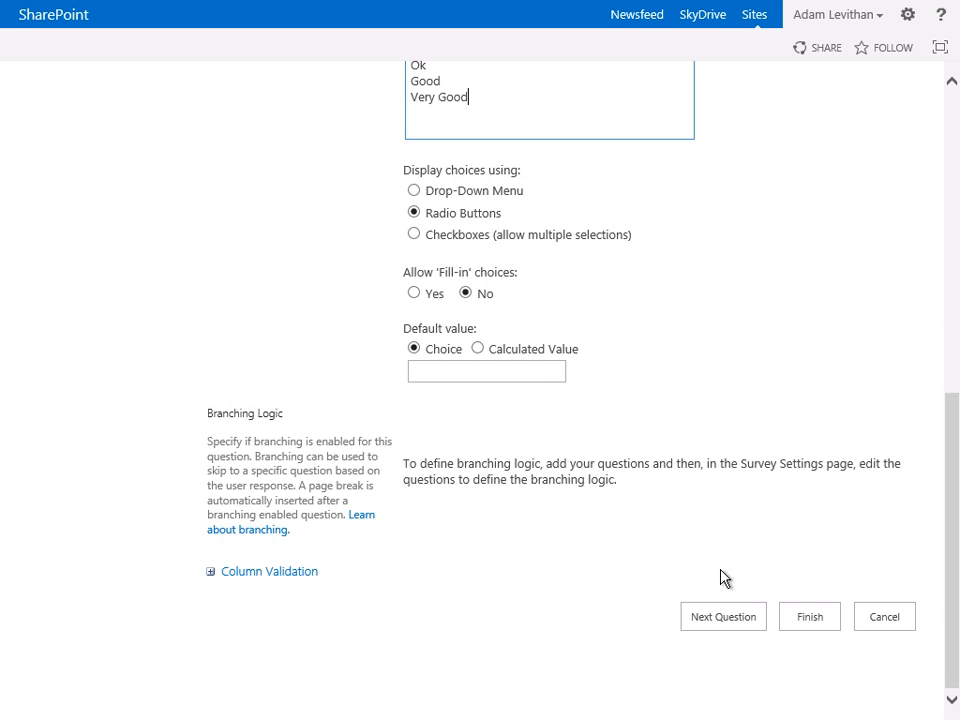
{"action": "left_click", "coordinate": [812, 618]}
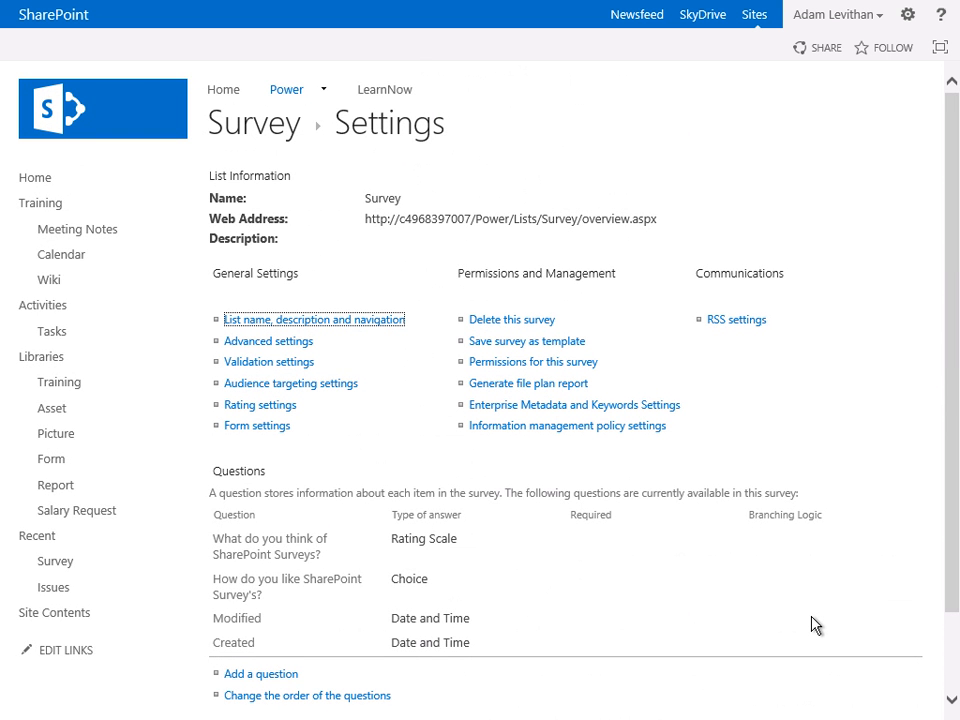
- Open the survey and submit a response rating Usability 1, Access 2 and Security 3, with Very Good for the choice question
{"action": "left_click", "coordinate": [252, 129]}
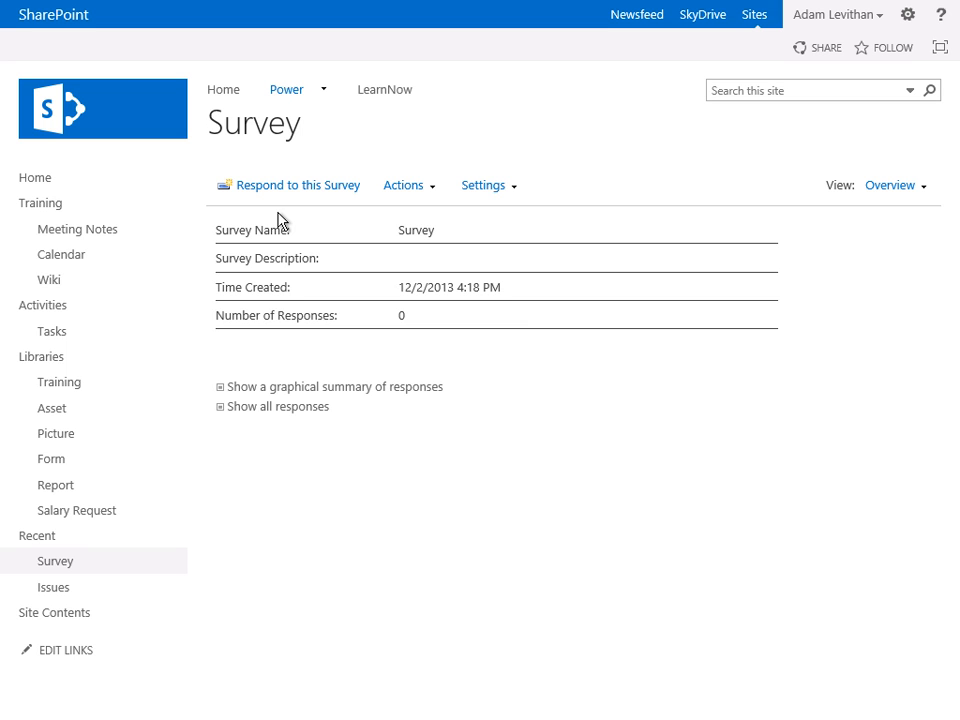
{"action": "left_click", "coordinate": [279, 187]}
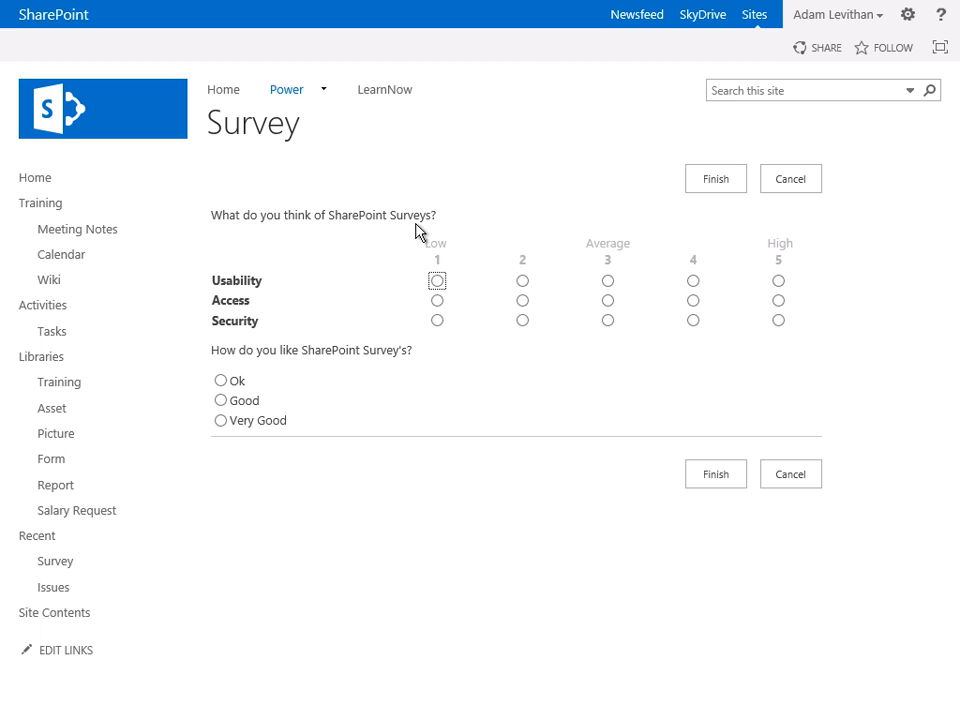
{"action": "left_click", "coordinate": [437, 281]}
{"action": "left_click", "coordinate": [522, 301]}
{"action": "left_click", "coordinate": [608, 320]}
{"action": "left_click", "coordinate": [221, 421]}
{"action": "left_click", "coordinate": [729, 485]}
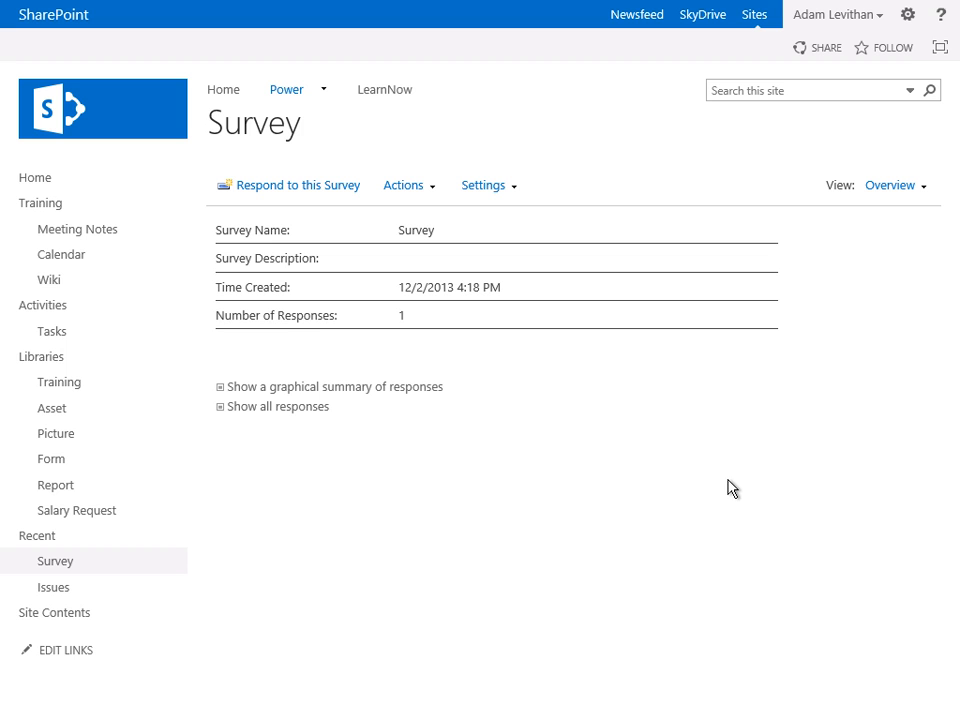
- Submit a second survey response rating Usability 5, Access 4 and Security 3, with Good for the choice question
{"action": "left_click", "coordinate": [298, 187]}
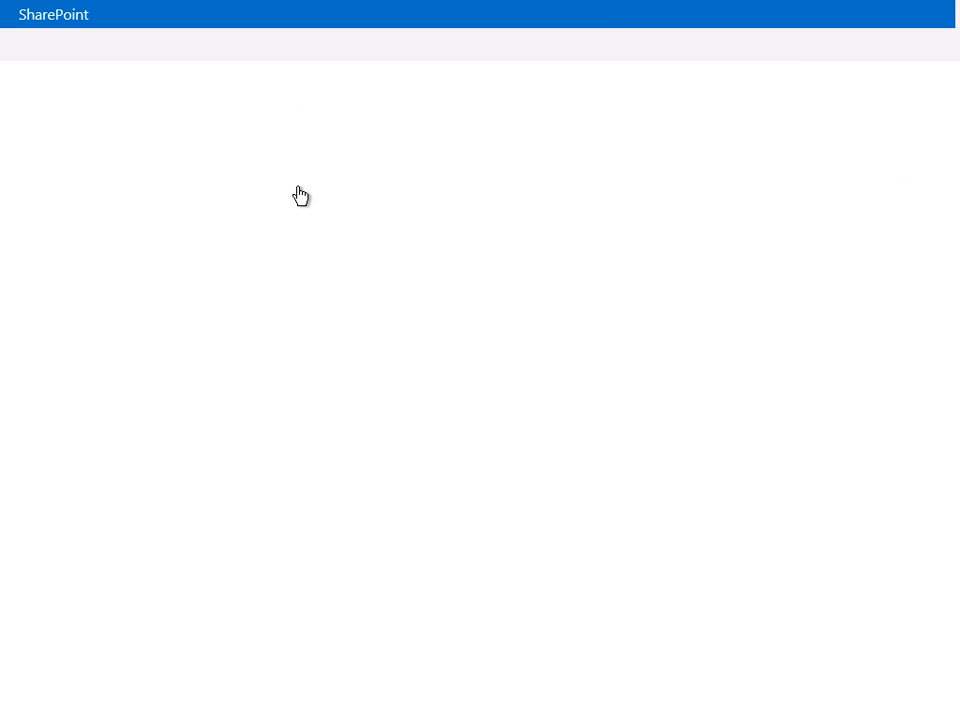
{"action": "left_click", "coordinate": [777, 283]}
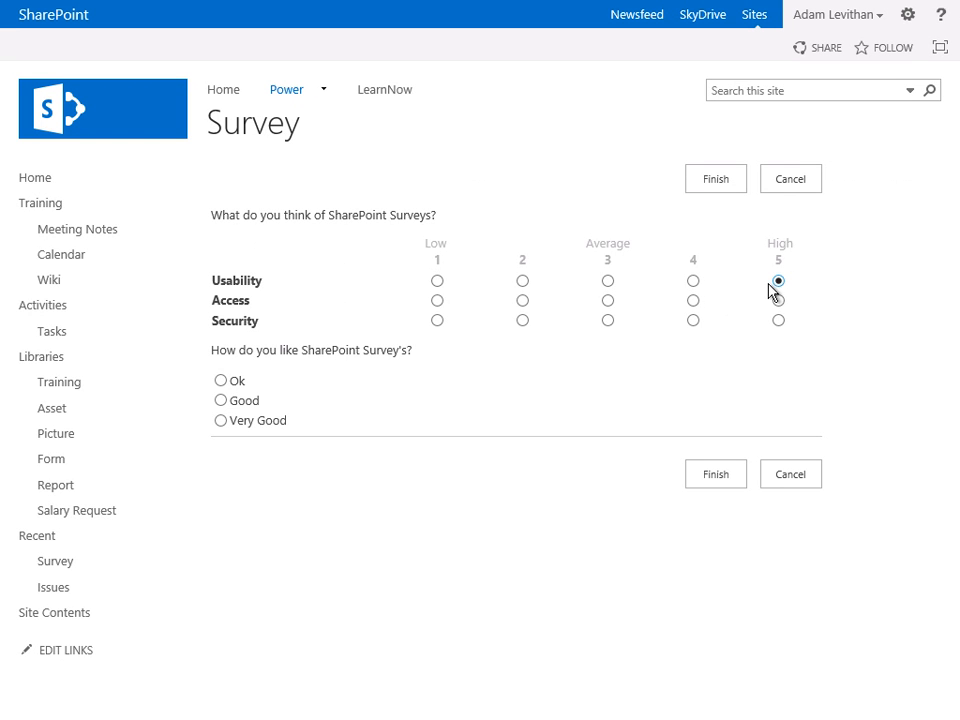
{"action": "left_click", "coordinate": [693, 301]}
{"action": "left_click", "coordinate": [608, 320]}
{"action": "left_click", "coordinate": [221, 400]}
{"action": "left_click", "coordinate": [717, 484]}
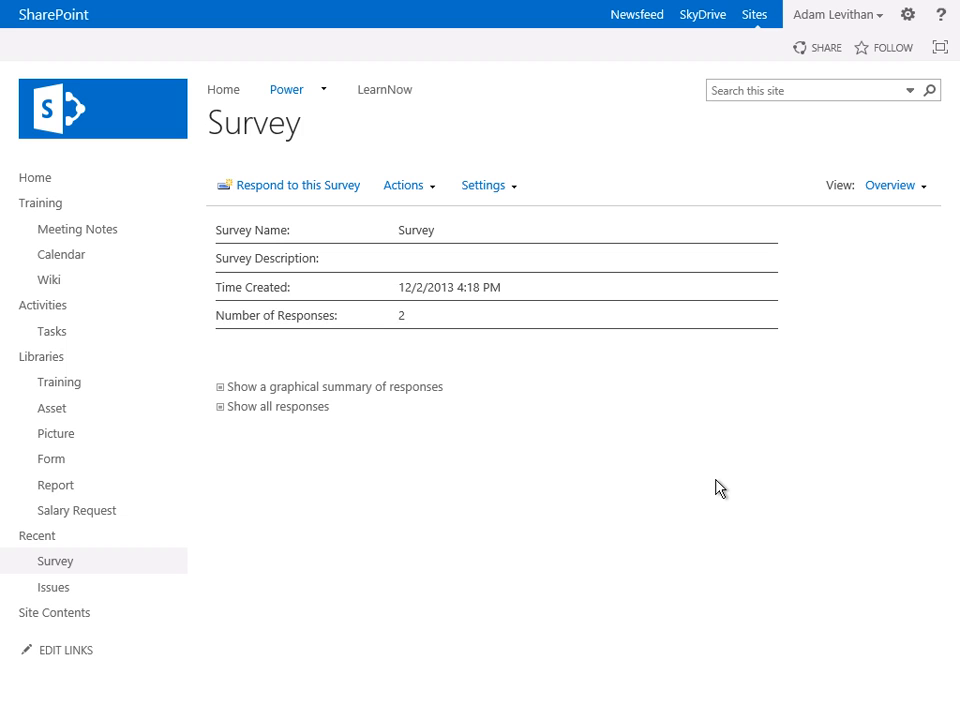
- Show the graphical summary of the survey responses and check which actions are available for the survey
{"action": "left_click", "coordinate": [353, 394]}
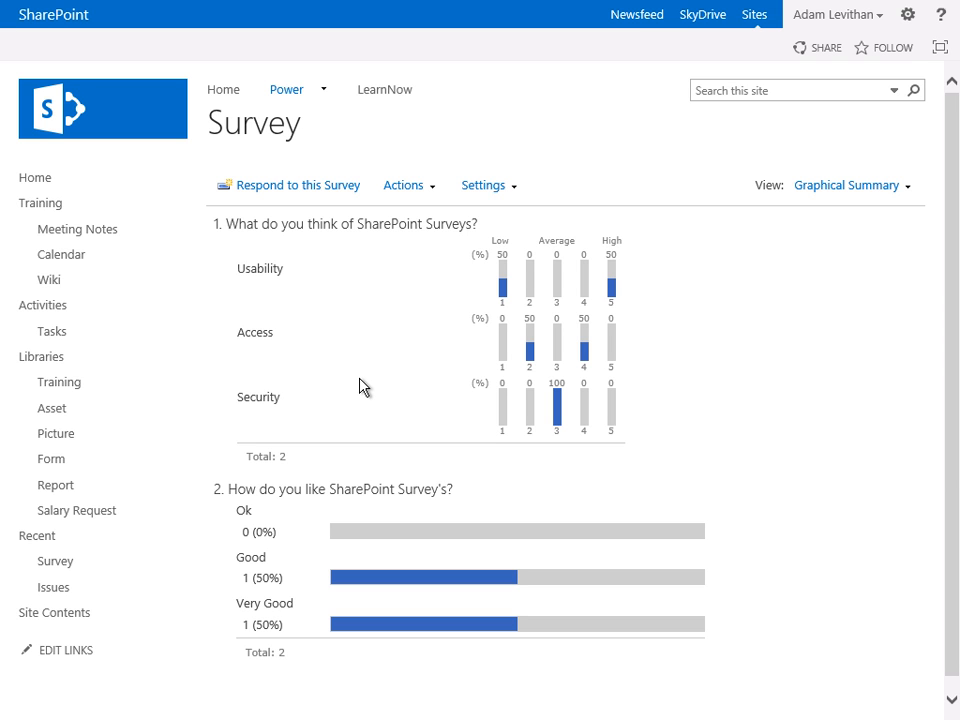
{"action": "left_click", "coordinate": [430, 187]}
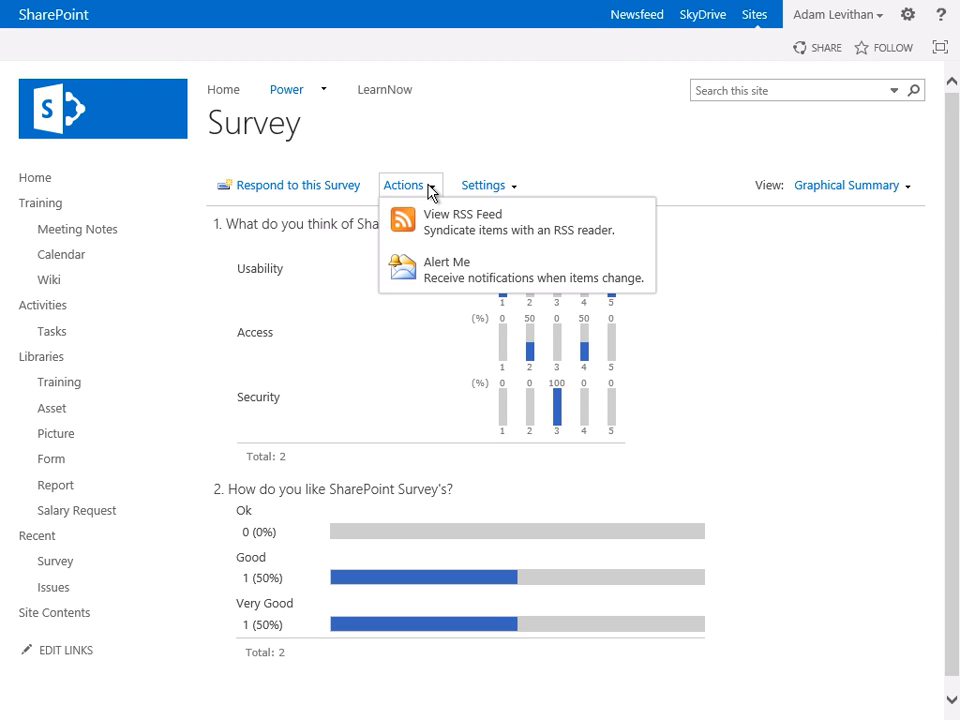
{"action": "left_click", "coordinate": [433, 336]}
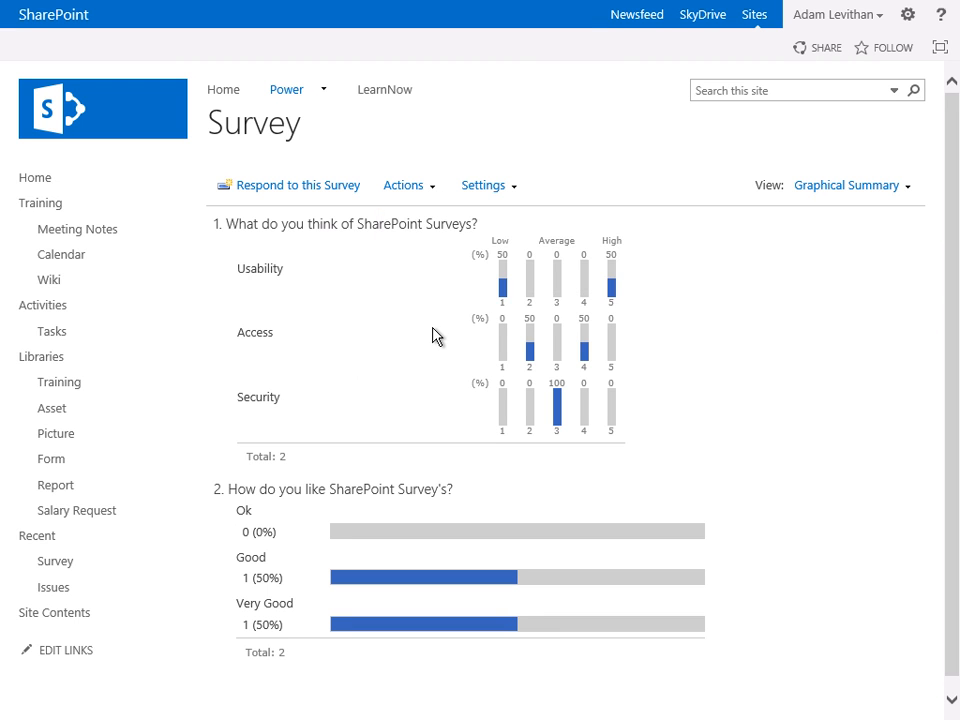